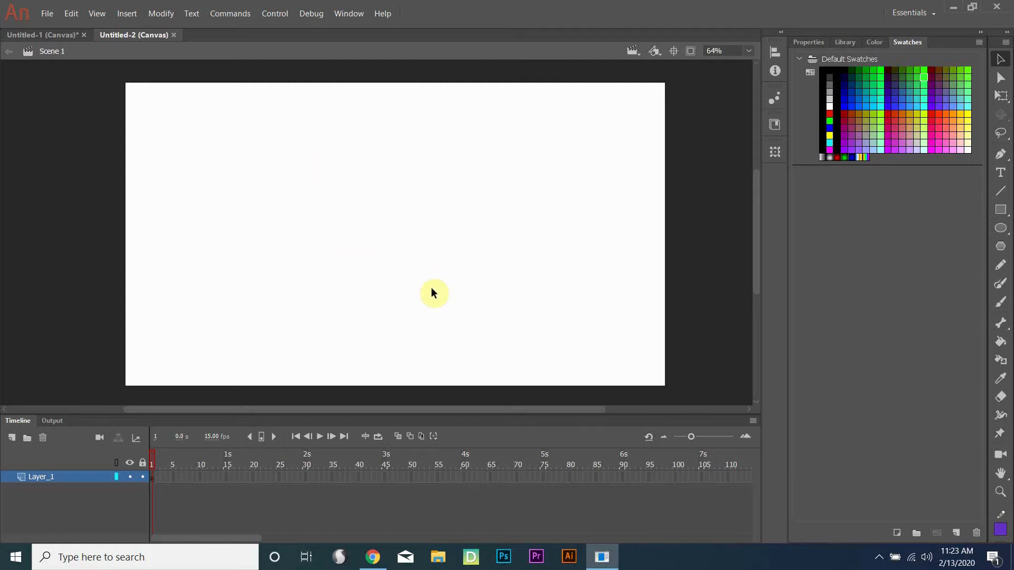
Draw a green square on the left half of the stage and extend Layer_1 to frame 50.
click(999, 214)
mouse_move(235, 157)
mouse_down()
mouse_move(359, 261)
mouse_move(359, 280)
mouse_up()
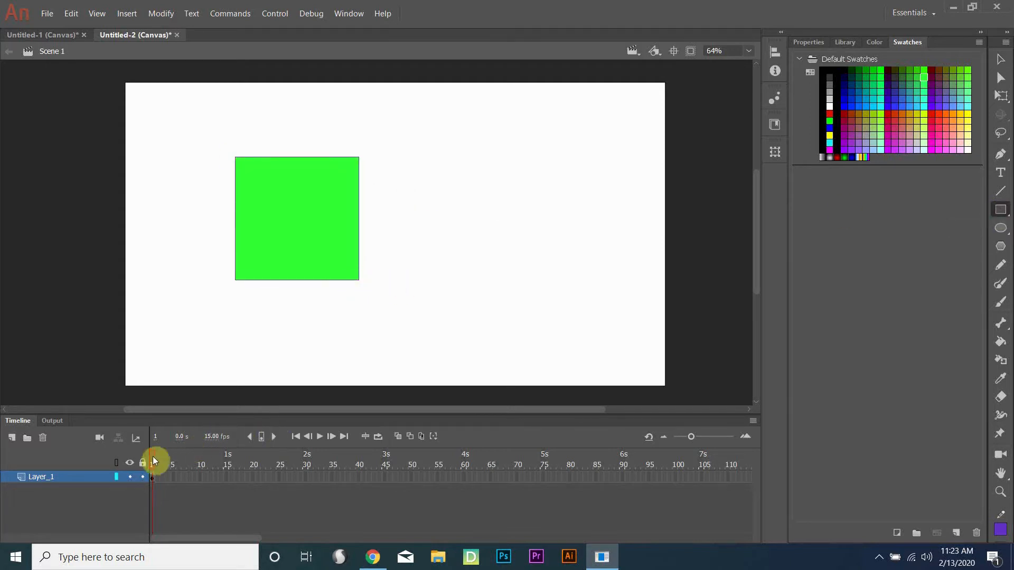
right_click(412, 476)
click(485, 214)
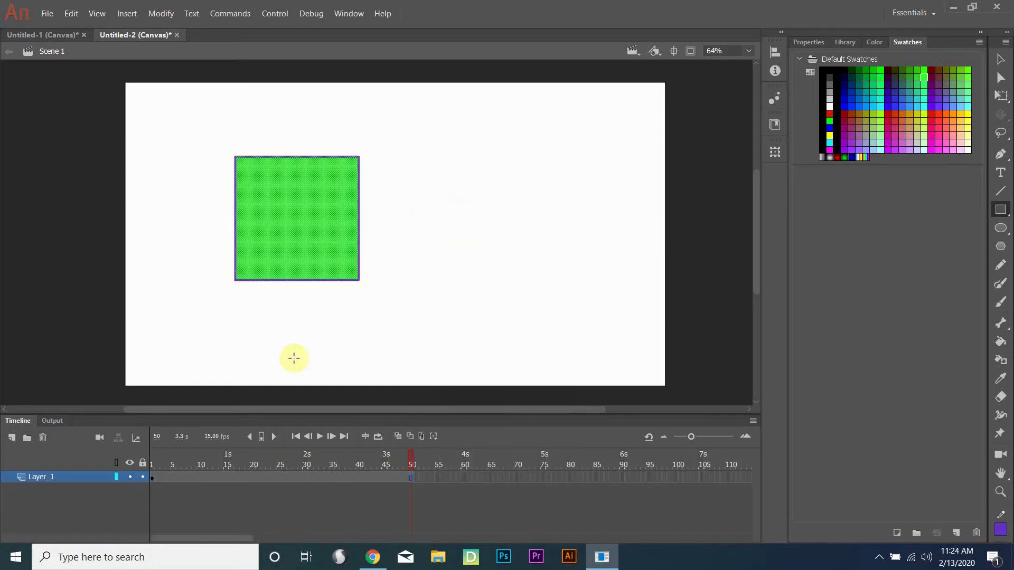
Insert a blank keyframe at frame 15 of Layer_1 and draw an orange circle on the right half of the stage.
drag(165, 466, 227, 473)
click(248, 498)
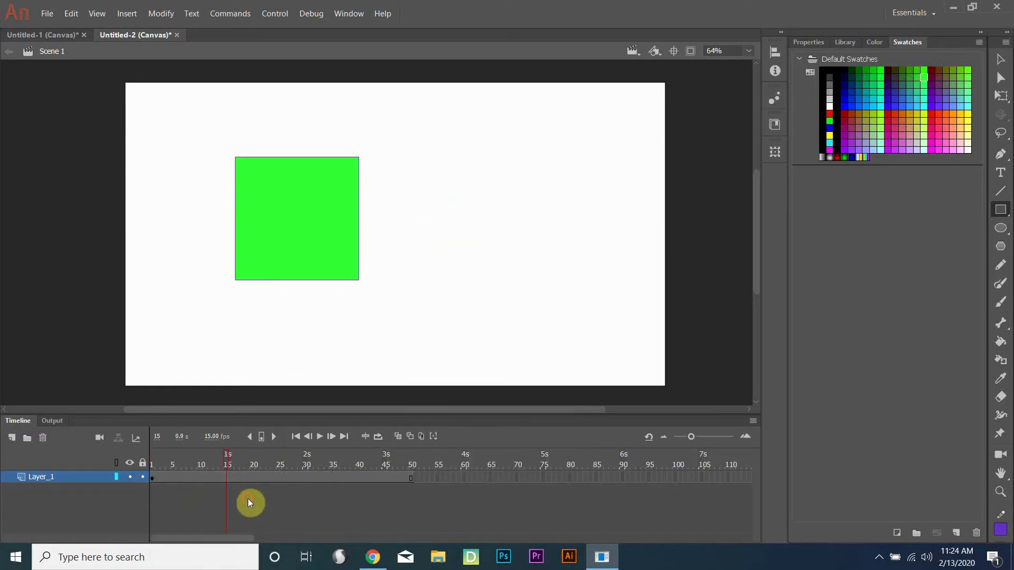
right_click(227, 477)
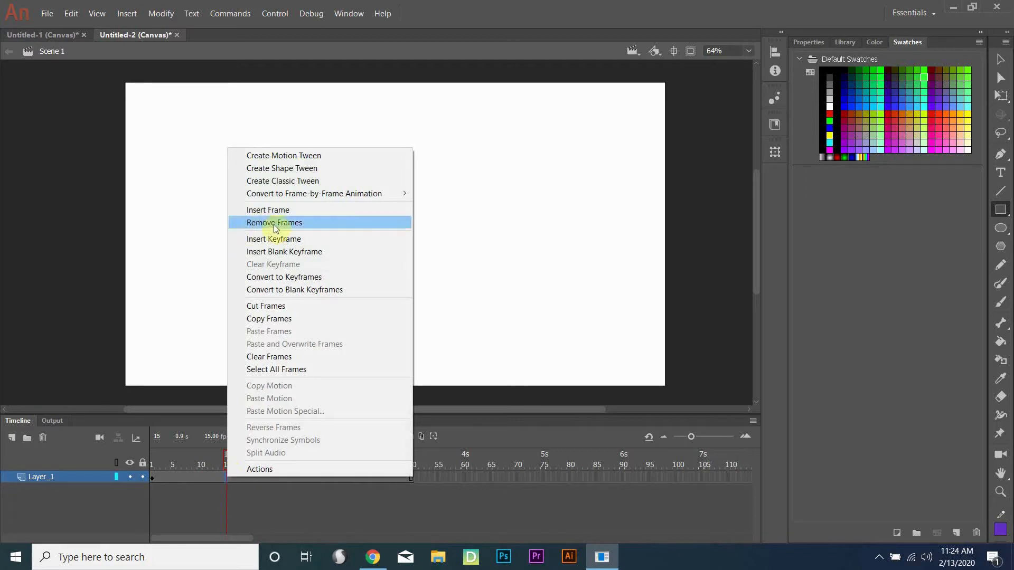
click(291, 252)
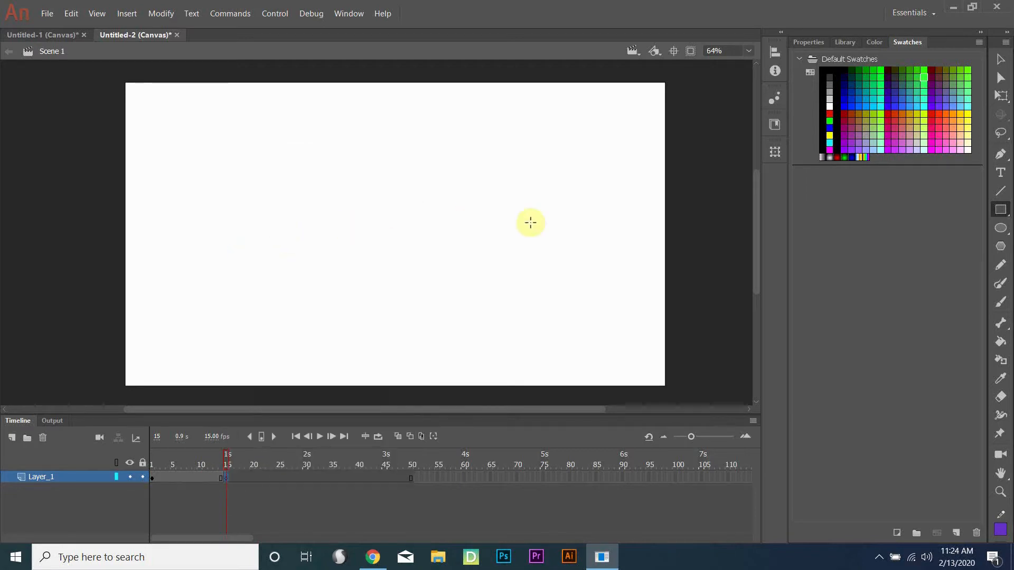
click(1000, 230)
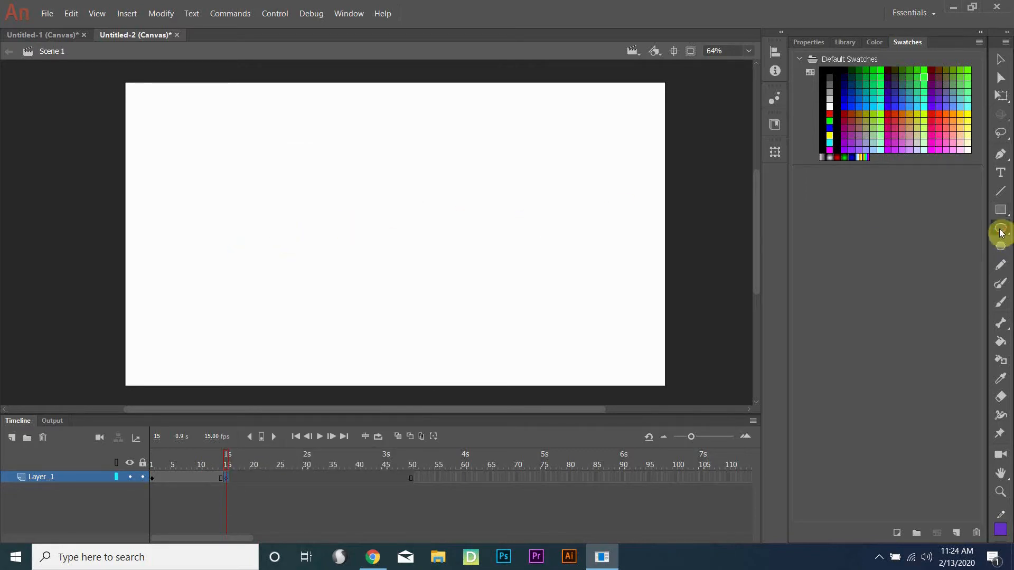
click(946, 113)
mouse_move(431, 159)
mouse_down()
mouse_move(565, 222)
mouse_move(575, 278)
mouse_move(562, 288)
mouse_up()
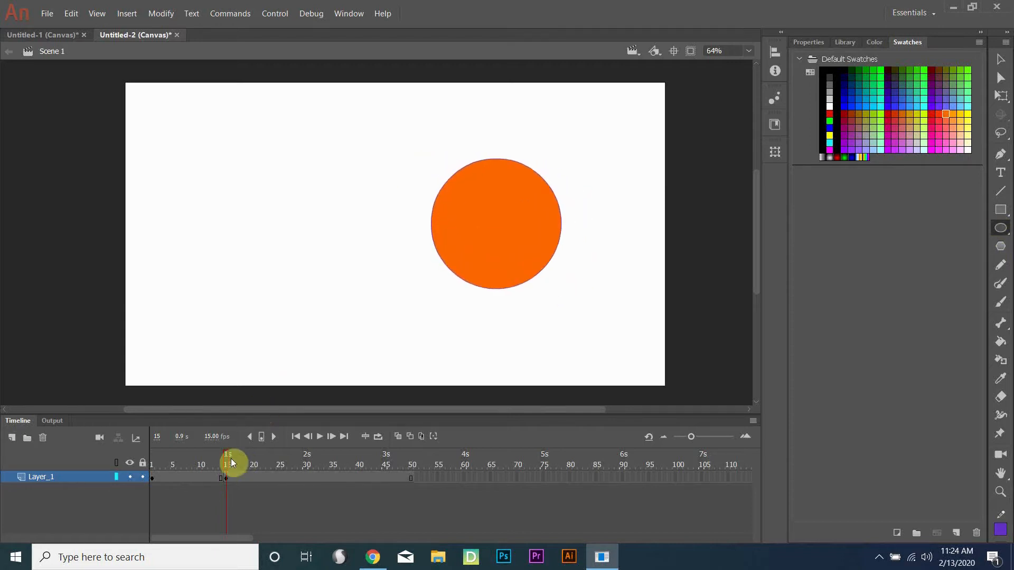
Create a shape tween from the square to the circle on Layer_1, play it back and return to frame 1.
mouse_move(227, 458)
mouse_down()
mouse_move(208, 462)
mouse_move(235, 462)
mouse_up()
right_click(204, 477)
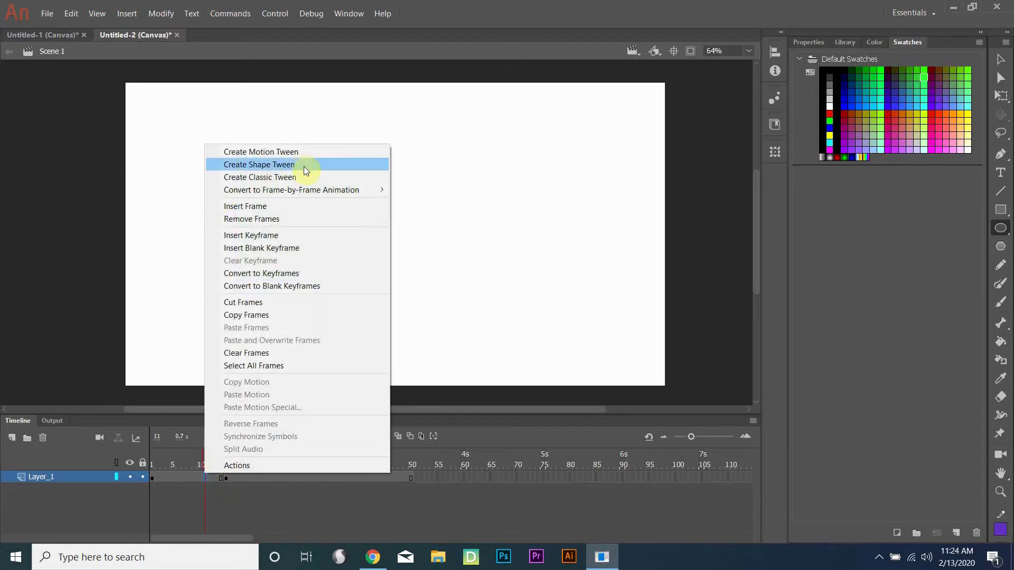
click(303, 165)
drag(208, 458, 146, 460)
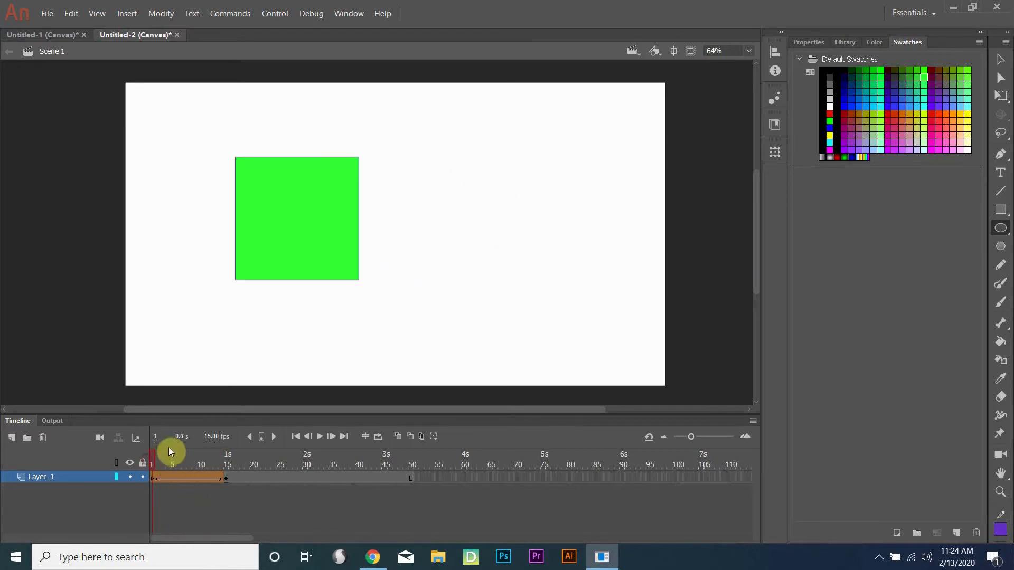
click(321, 439)
click(322, 438)
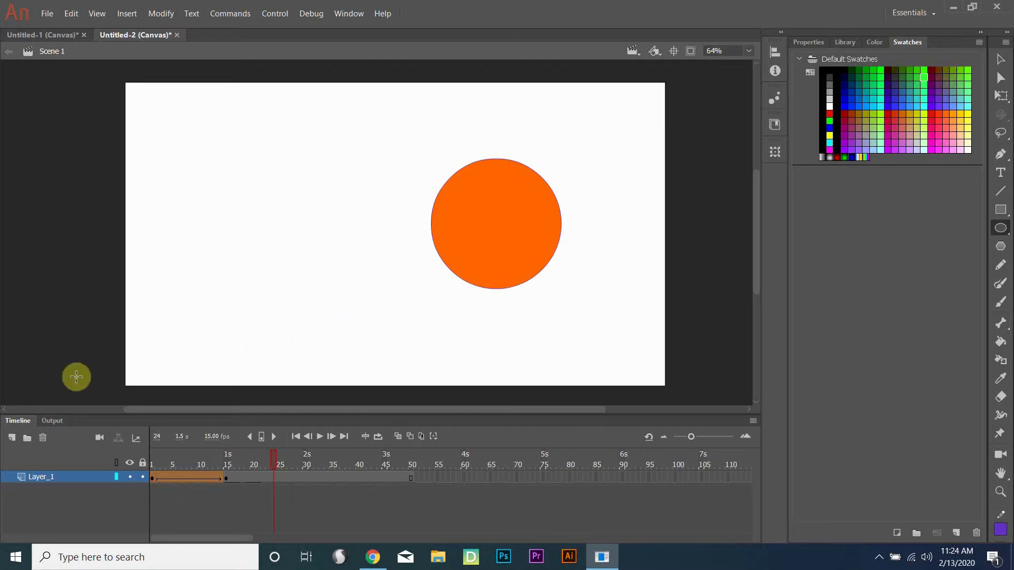
drag(176, 455, 138, 442)
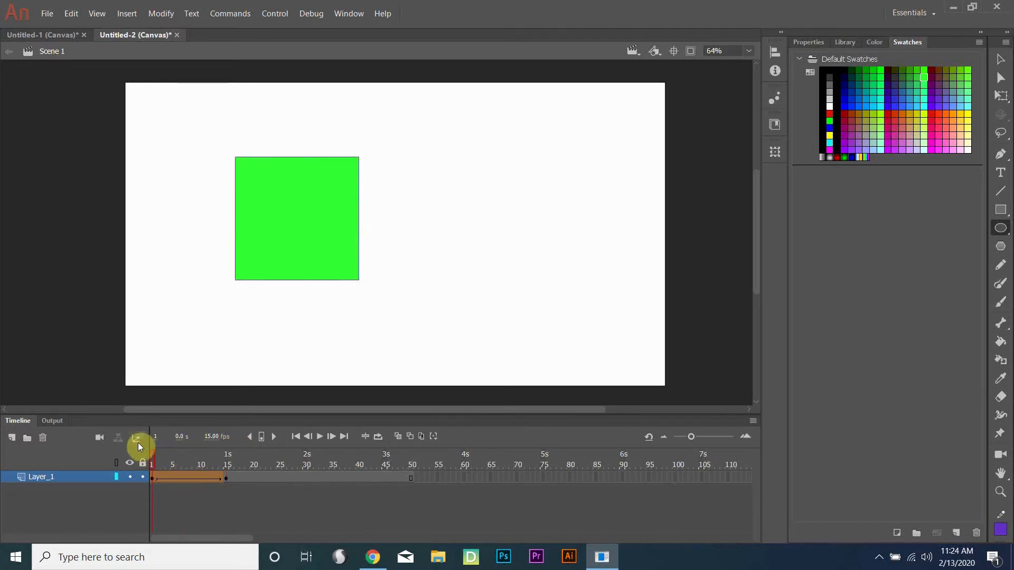
Hide Layer_1 and, on a new layer, draw a closed, curved mouth-shaped outline mid-stage with the Pen tool.
click(130, 477)
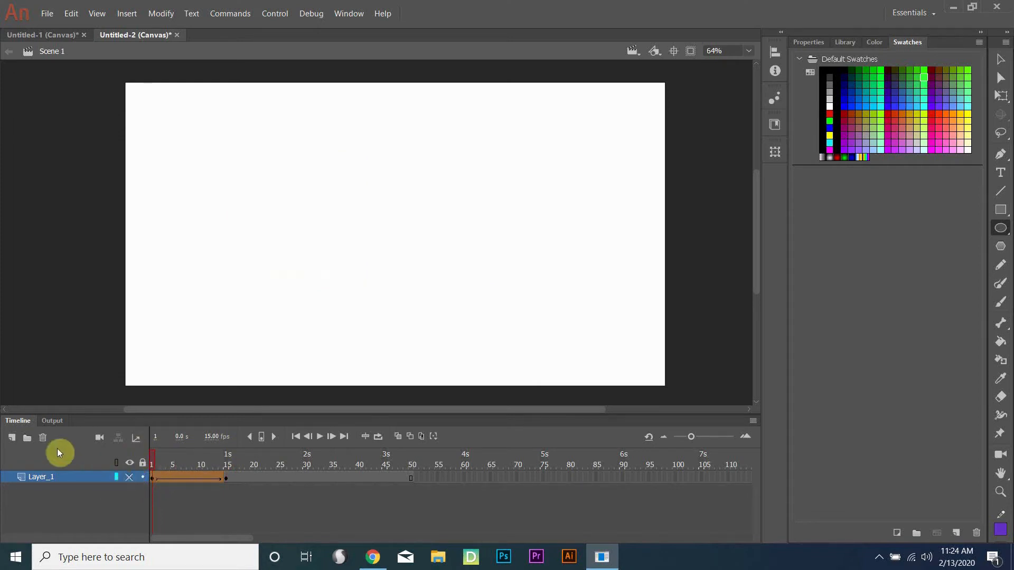
click(11, 439)
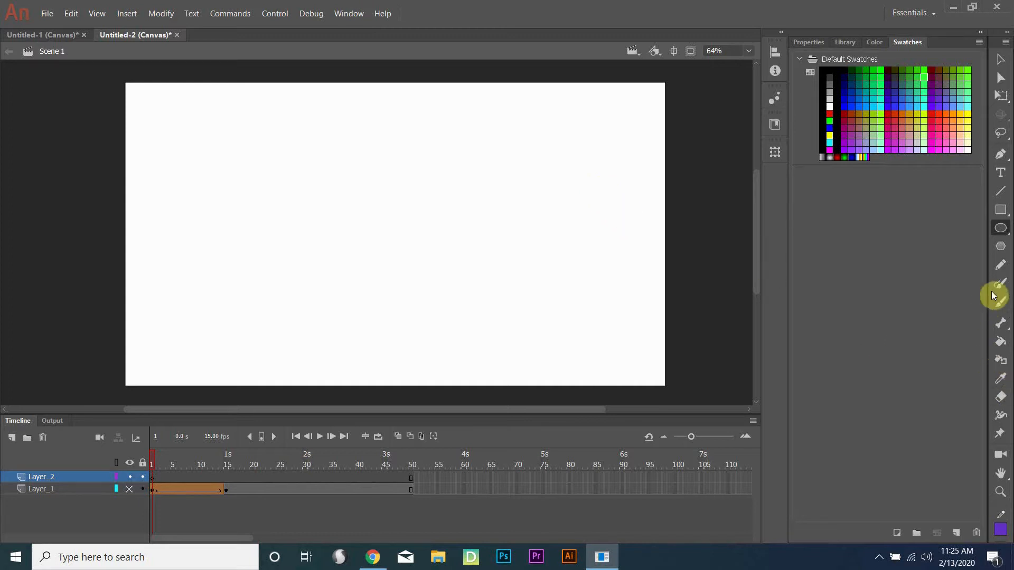
click(998, 156)
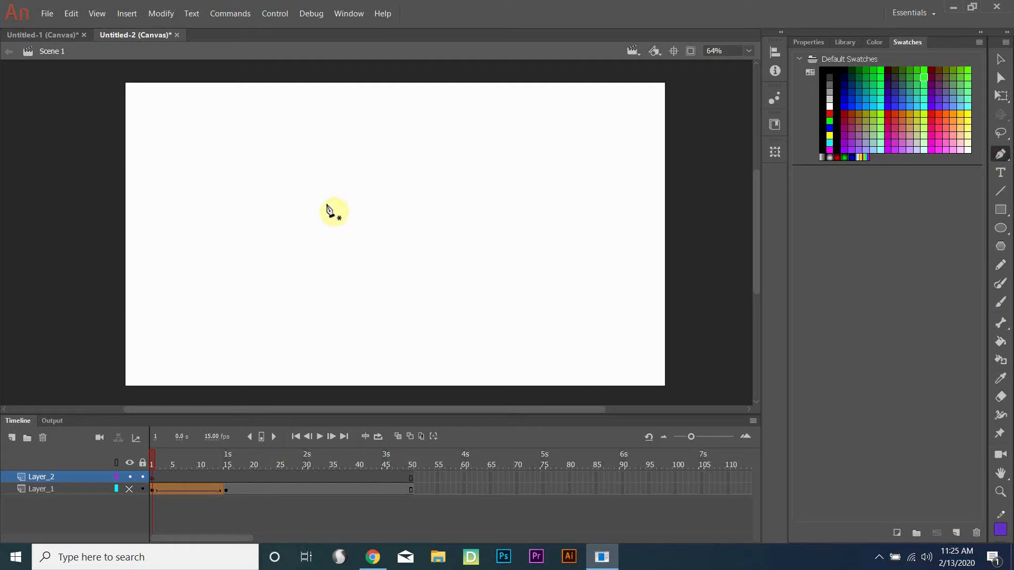
click(317, 203)
drag(419, 204, 459, 193)
click(405, 242)
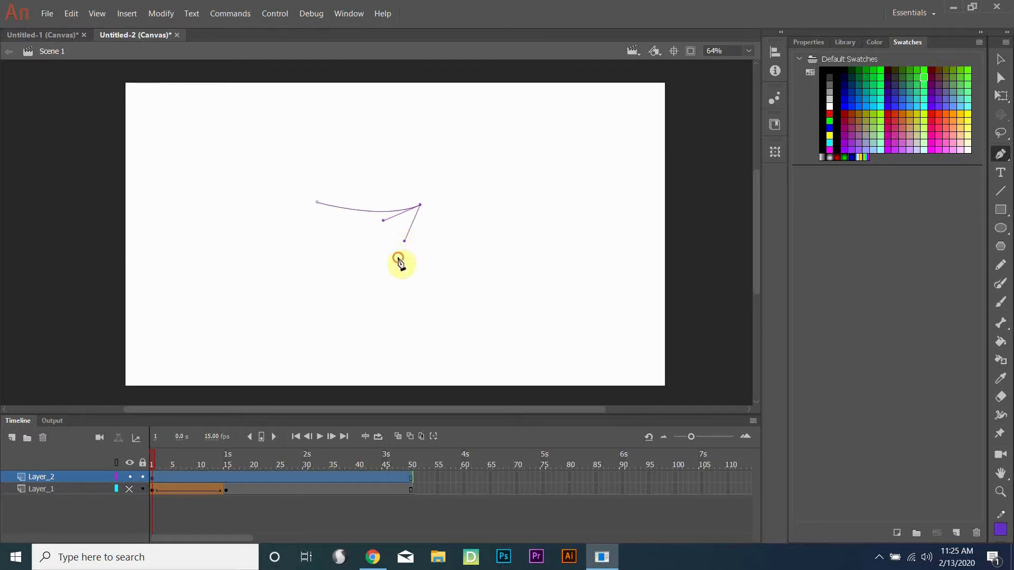
drag(397, 257, 391, 260)
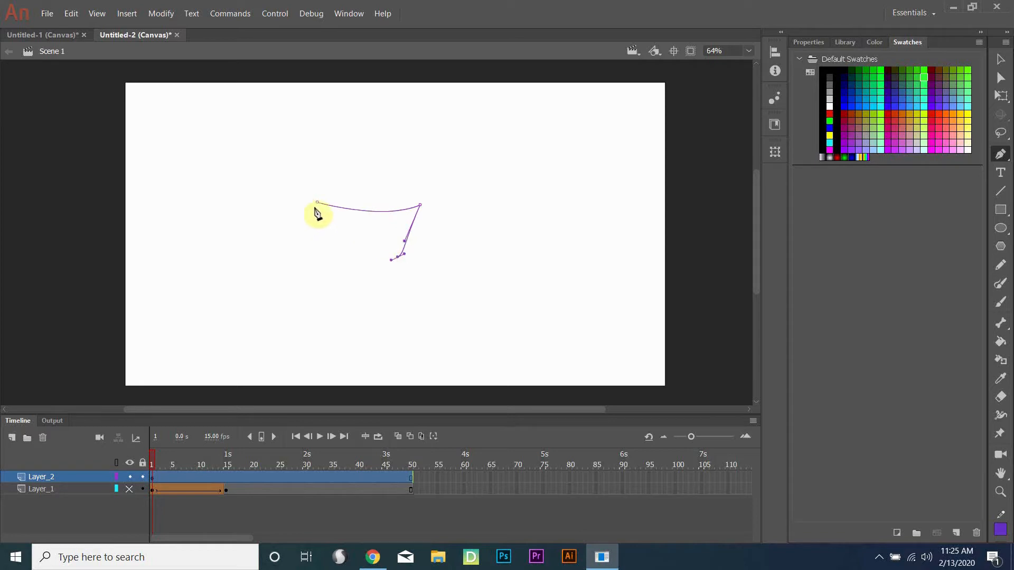
drag(316, 202, 311, 140)
Fill the mouth outline with red using the Paint Bucket.
click(1009, 344)
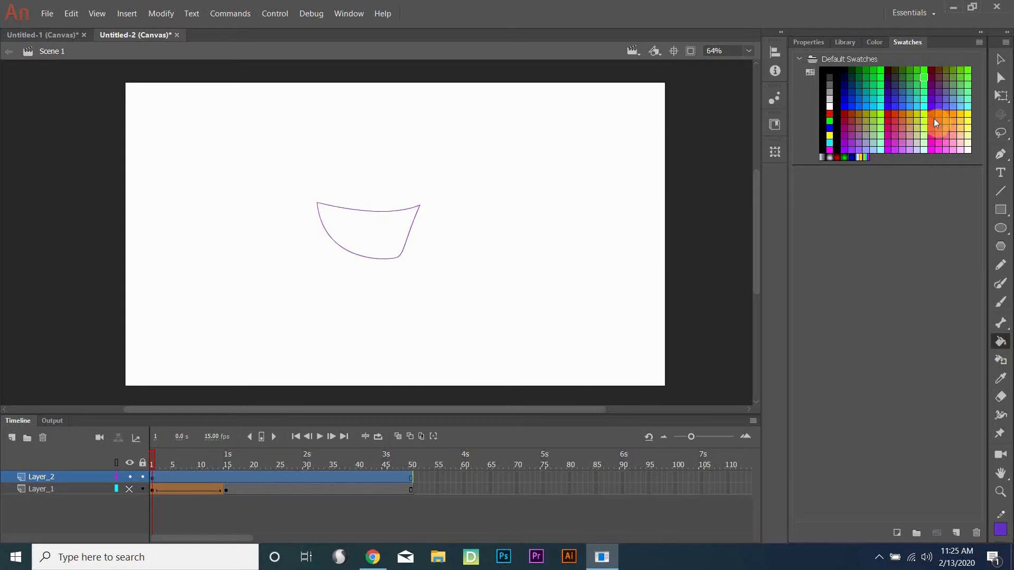
click(896, 124)
click(353, 235)
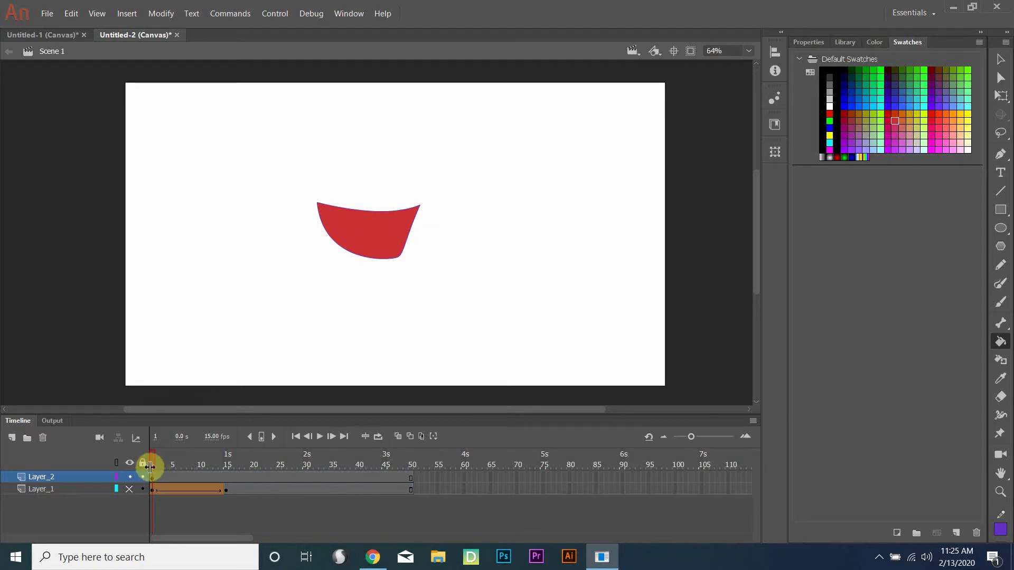
Insert a keyframe at frame 8 of Layer_2 and reshape the mouth's lower edge into a thin, nearly closed smile.
drag(151, 465, 189, 456)
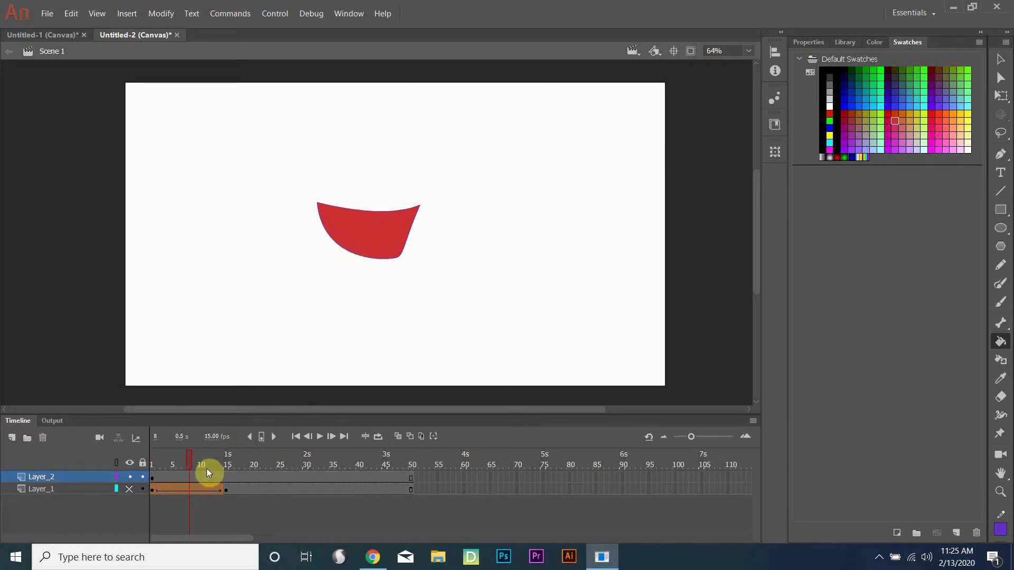
right_click(190, 476)
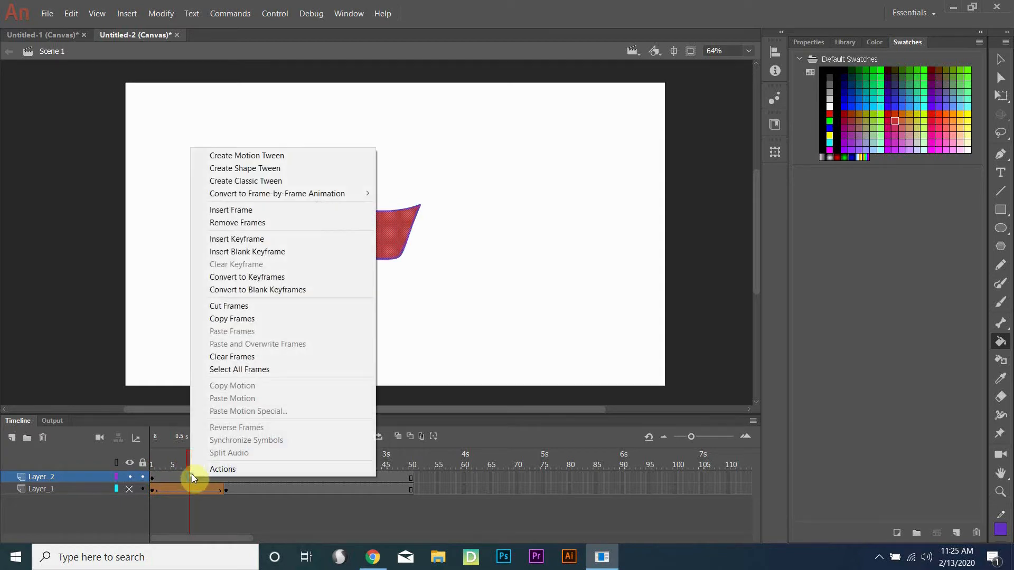
click(292, 239)
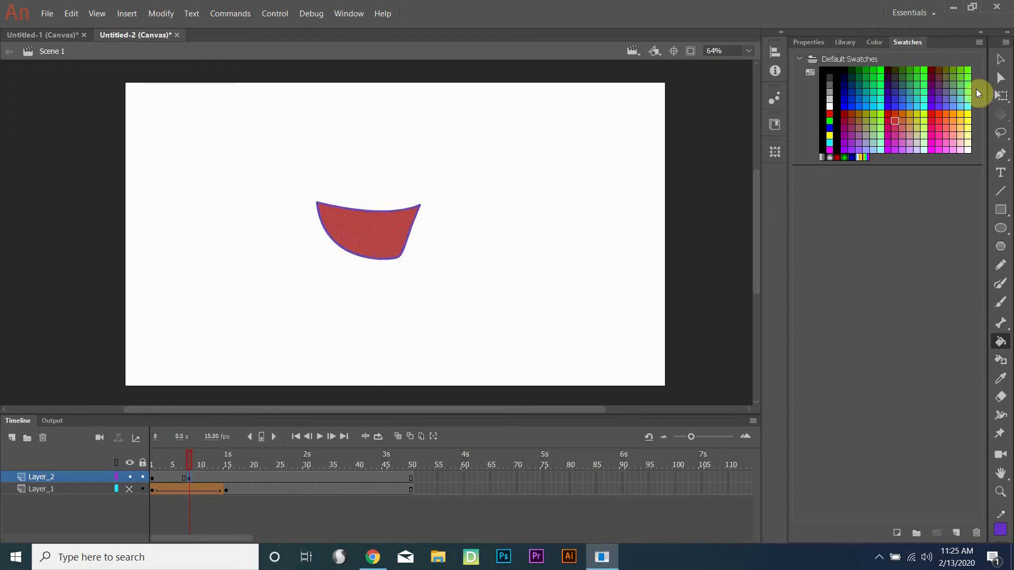
click(1002, 79)
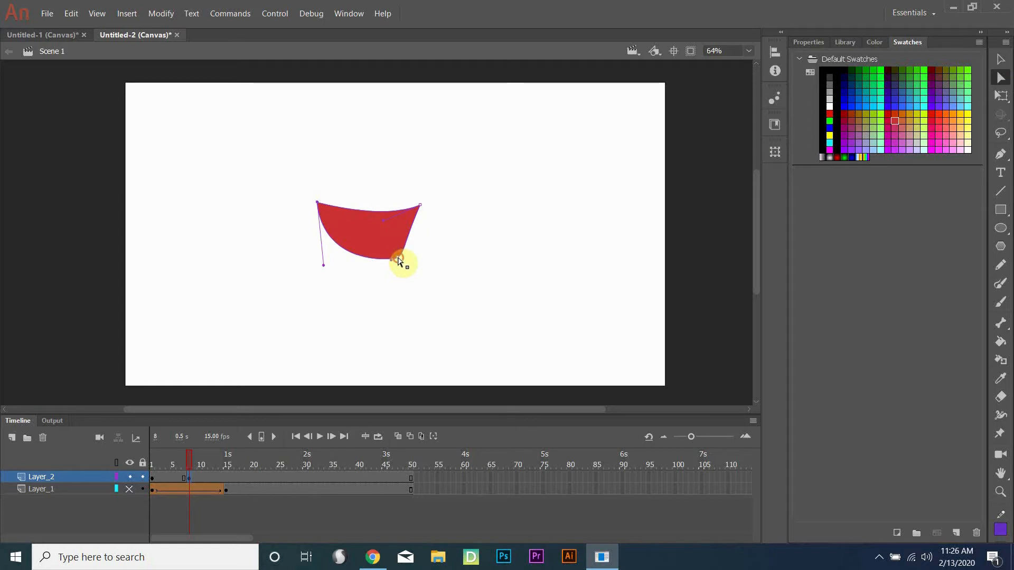
drag(397, 246, 389, 227)
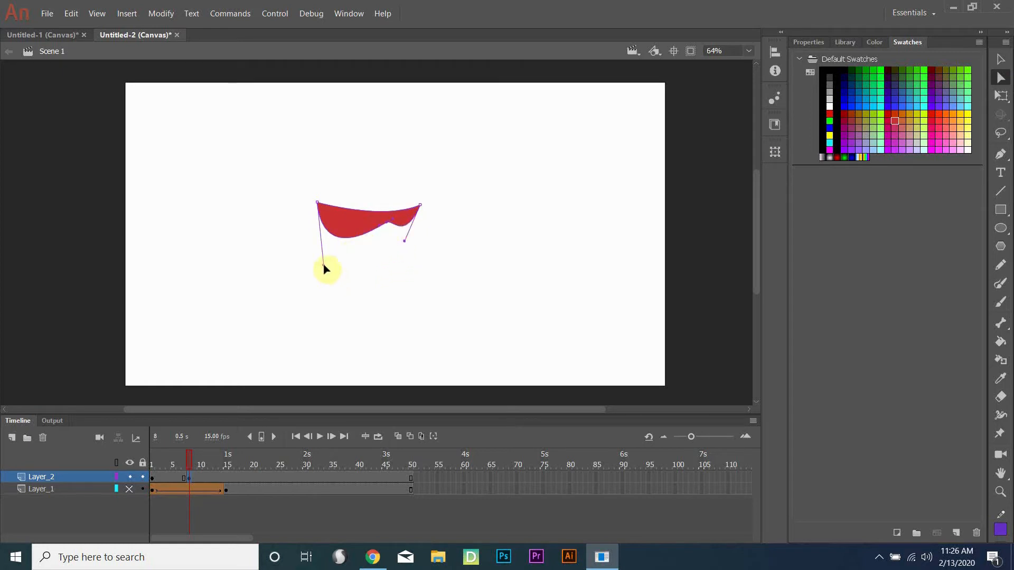
drag(324, 264, 323, 217)
drag(405, 241, 406, 223)
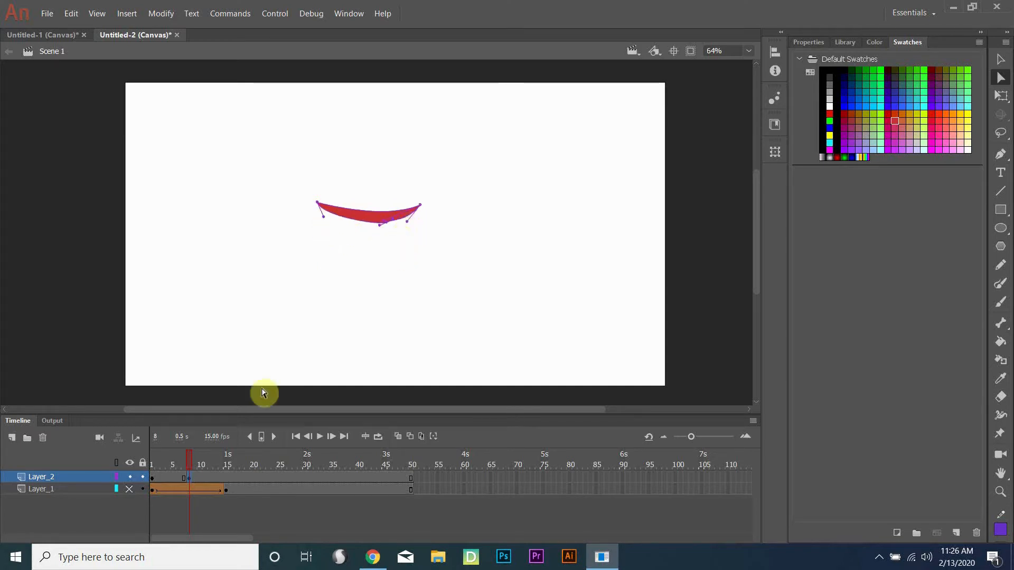
Create a shape tween between the open and closed mouth keyframes on Layer_2.
mouse_move(186, 455)
mouse_down()
mouse_move(176, 454)
mouse_move(197, 453)
mouse_up()
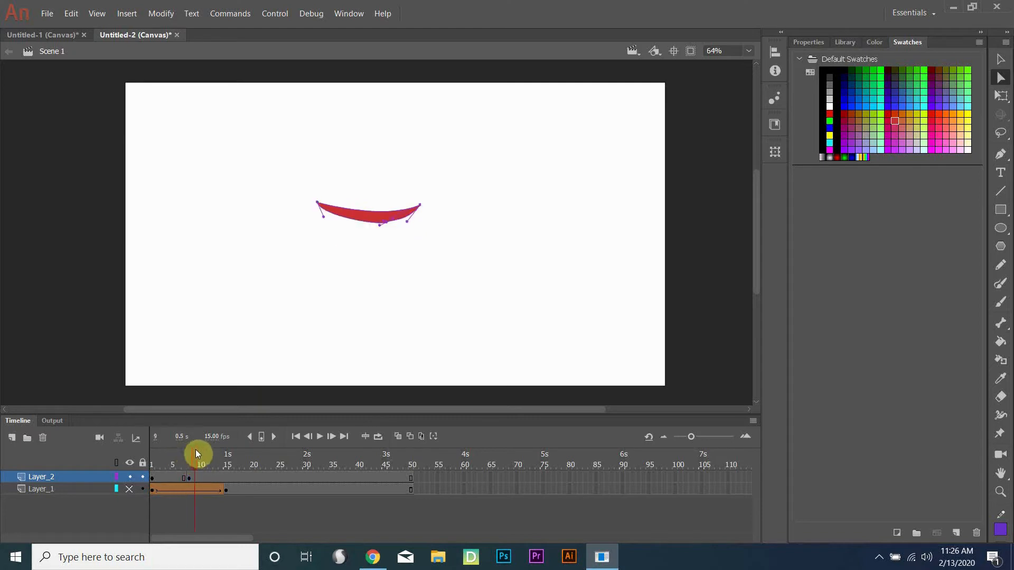
right_click(169, 474)
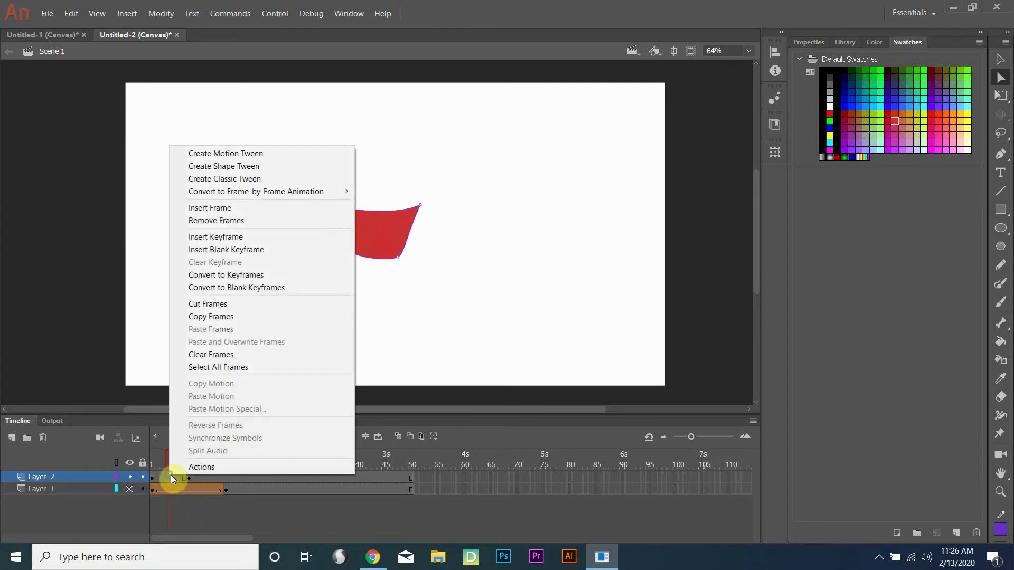
click(231, 166)
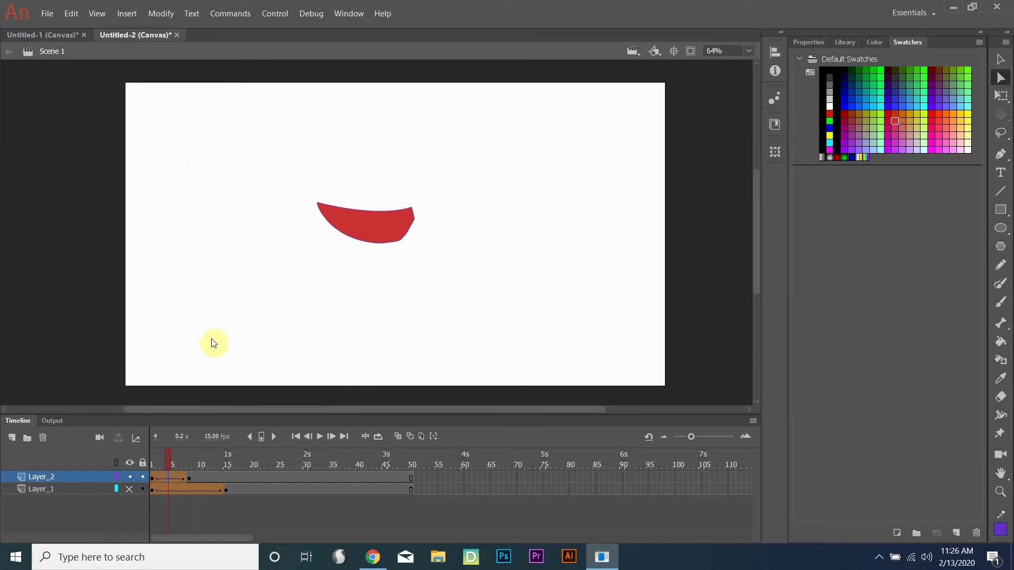
Add a shape hint to the open mouth at frame 1 of Layer_2.
mouse_move(169, 454)
mouse_down()
mouse_move(147, 466)
mouse_move(193, 465)
mouse_move(145, 468)
mouse_move(188, 457)
mouse_move(151, 460)
mouse_up()
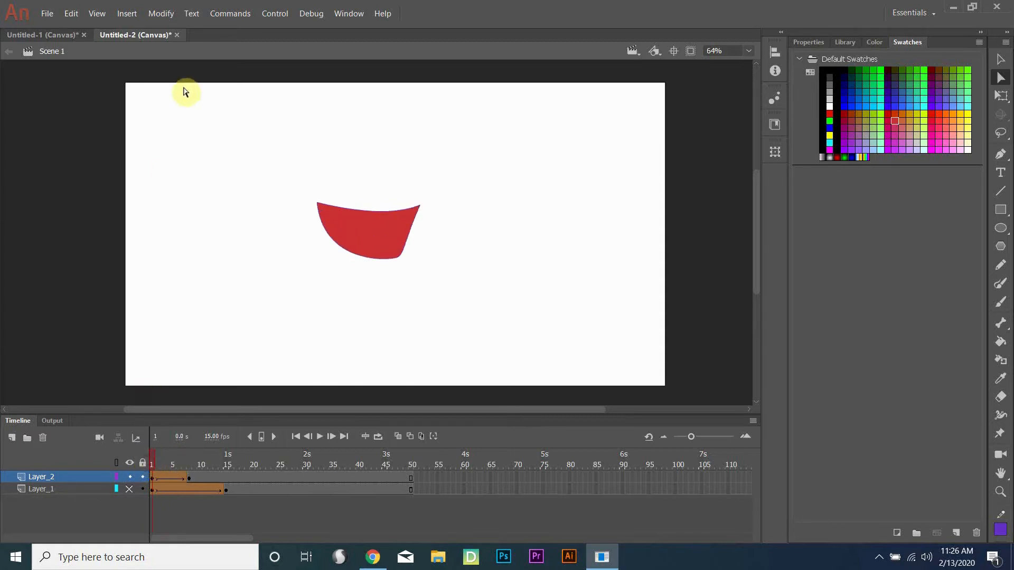
click(167, 14)
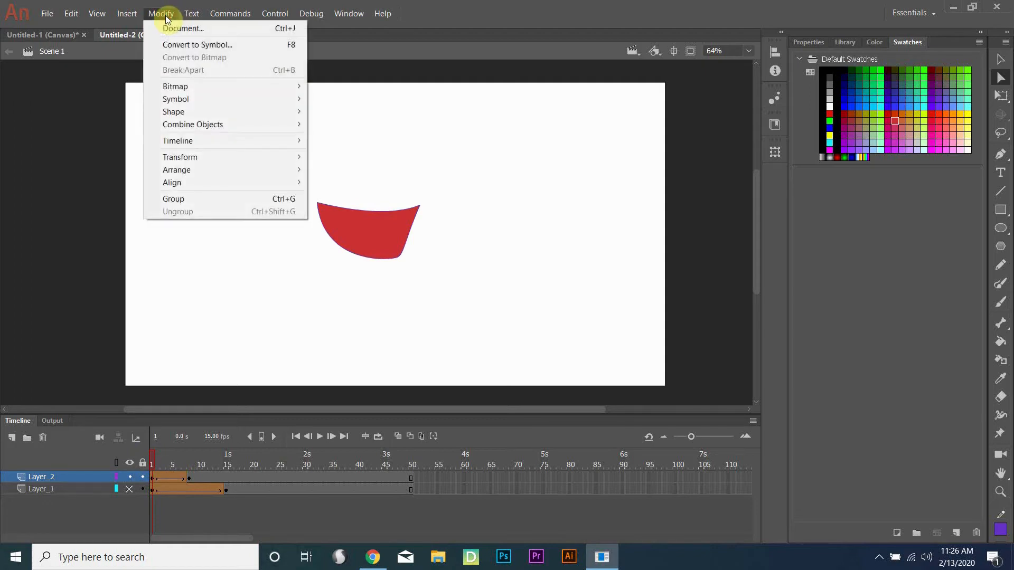
mouse_move(208, 110)
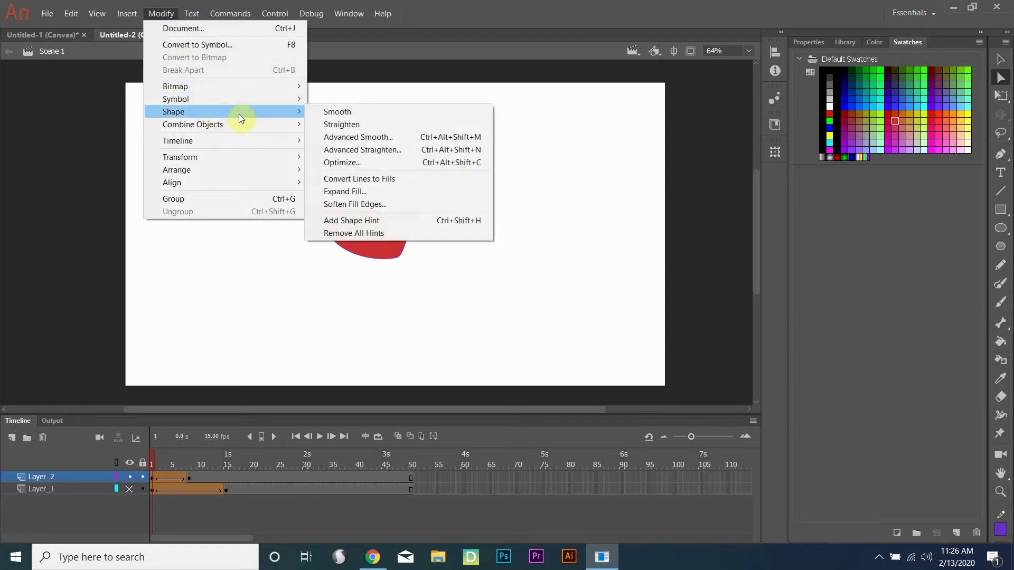
click(380, 221)
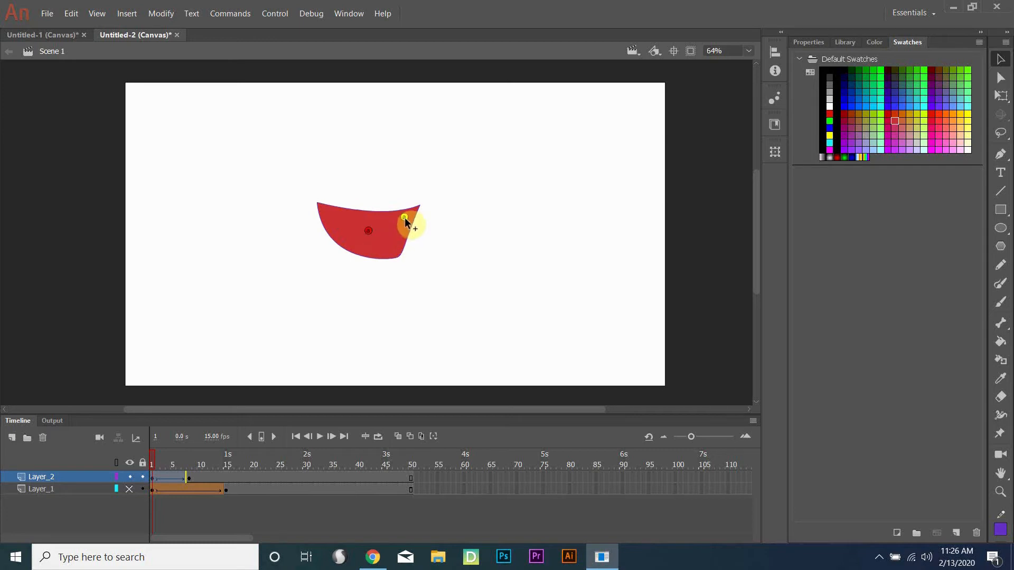
drag(372, 229, 368, 230)
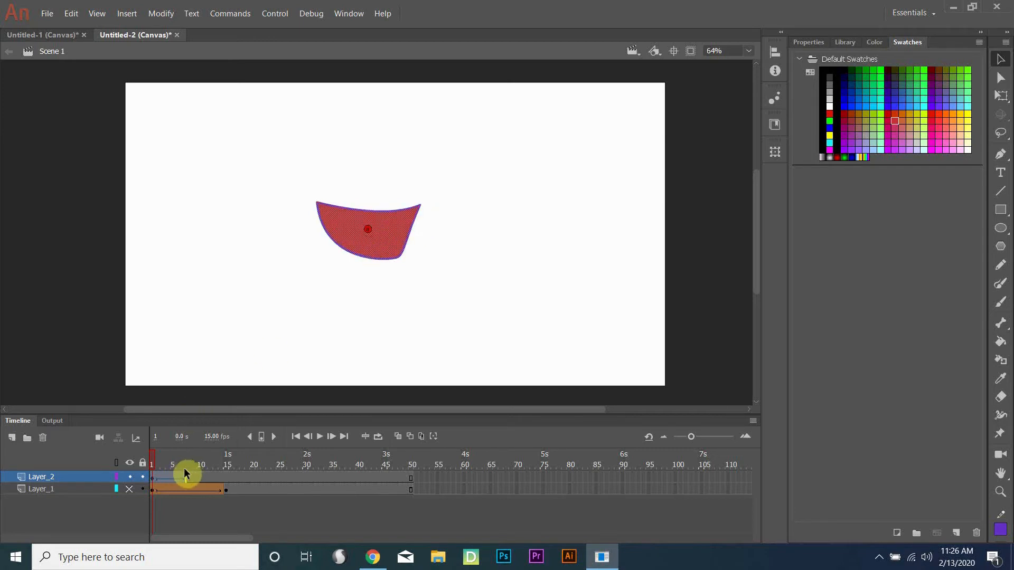
Place the shape hint on the mouth's right corner at frame 1 and on the matching corner at frame 8.
click(151, 461)
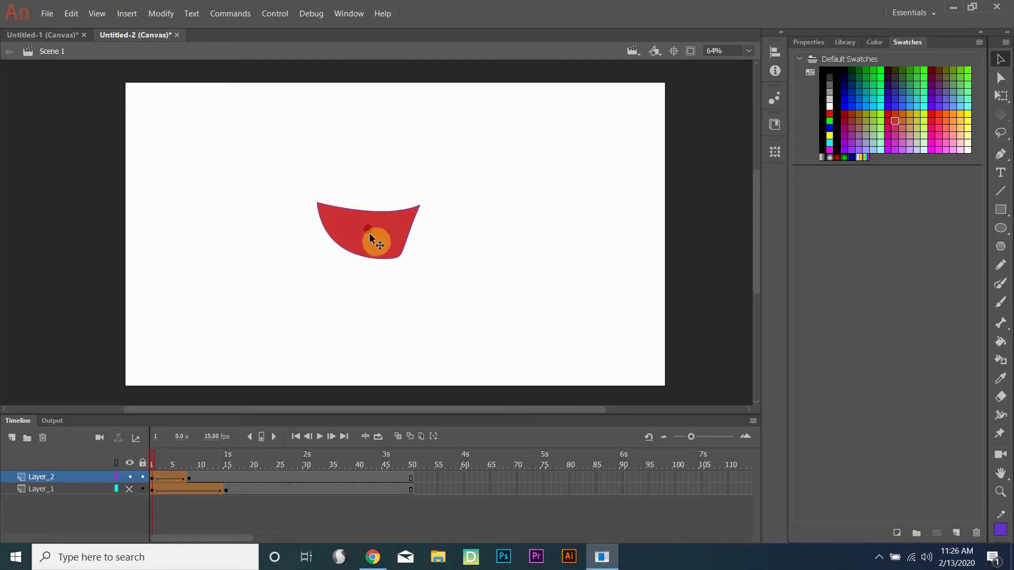
drag(368, 230, 417, 212)
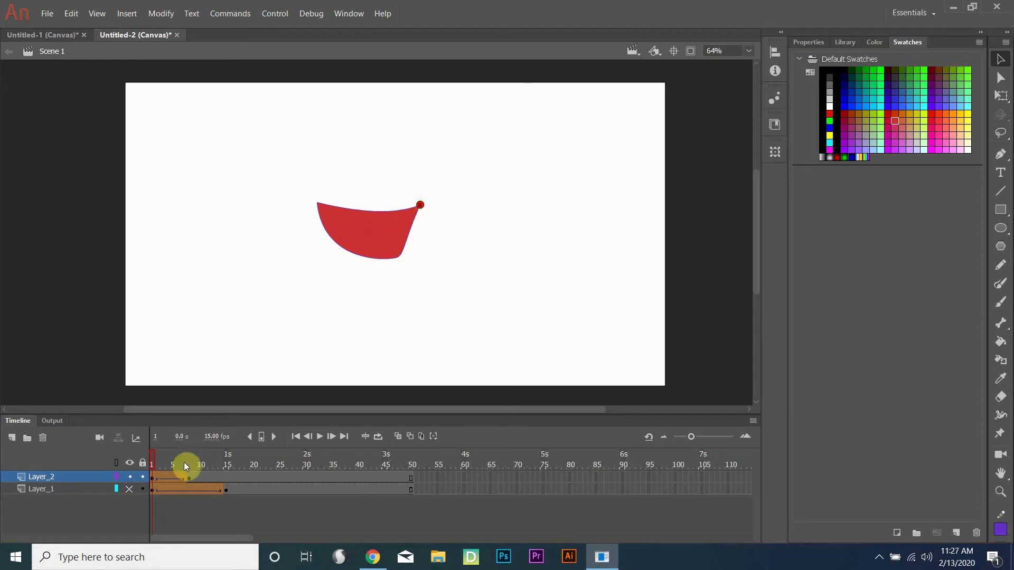
drag(192, 458, 189, 462)
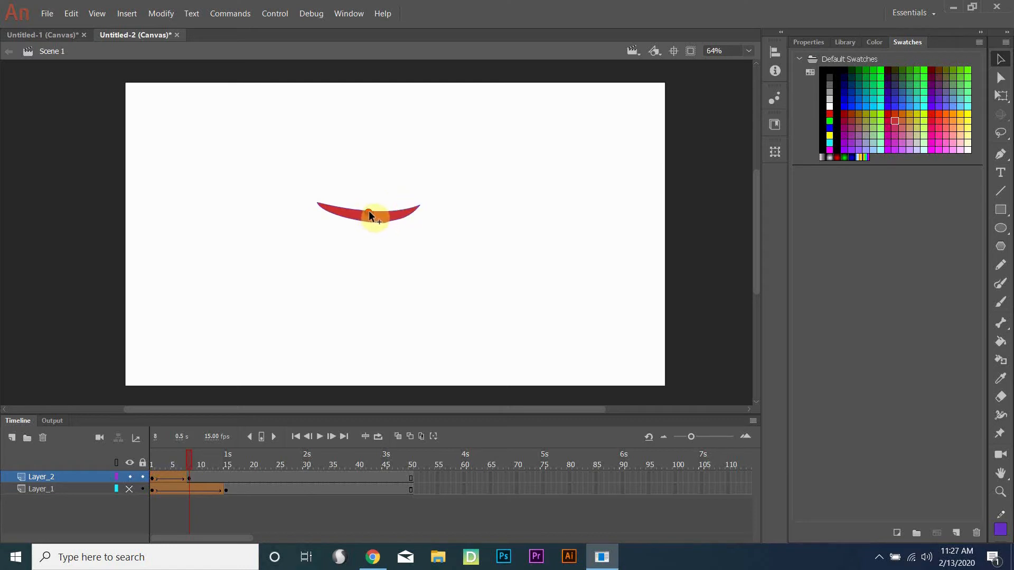
drag(367, 213, 418, 203)
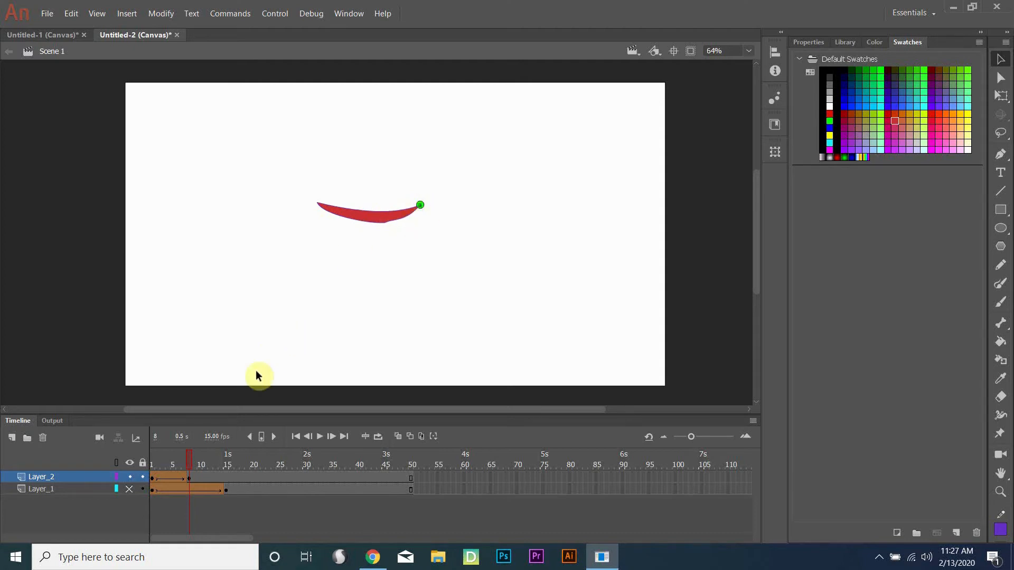
drag(188, 459, 211, 429)
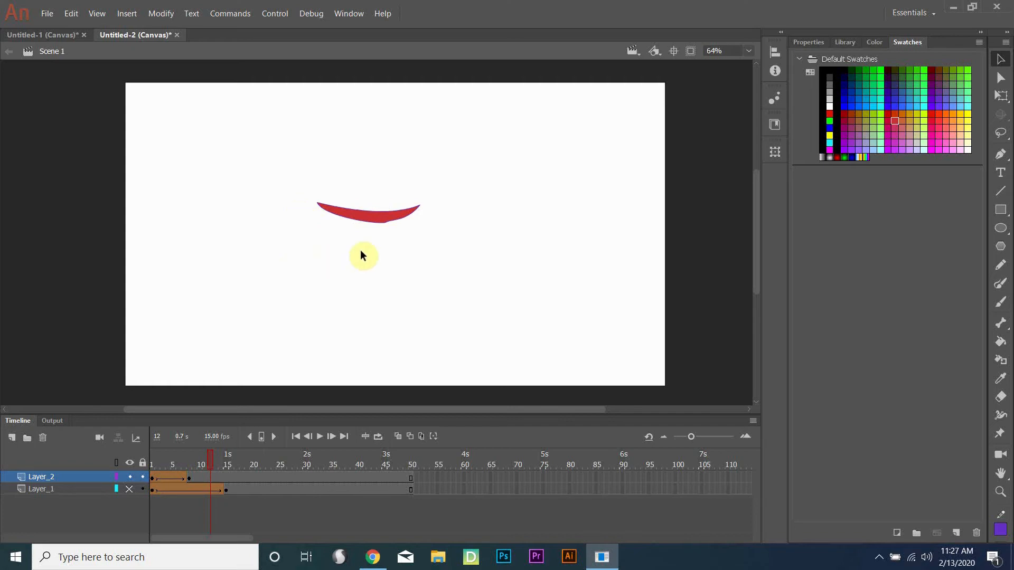
At frame 12, pull the closed mouth's lower point down with the Subselection tool and extend its right corner outward.
click(372, 221)
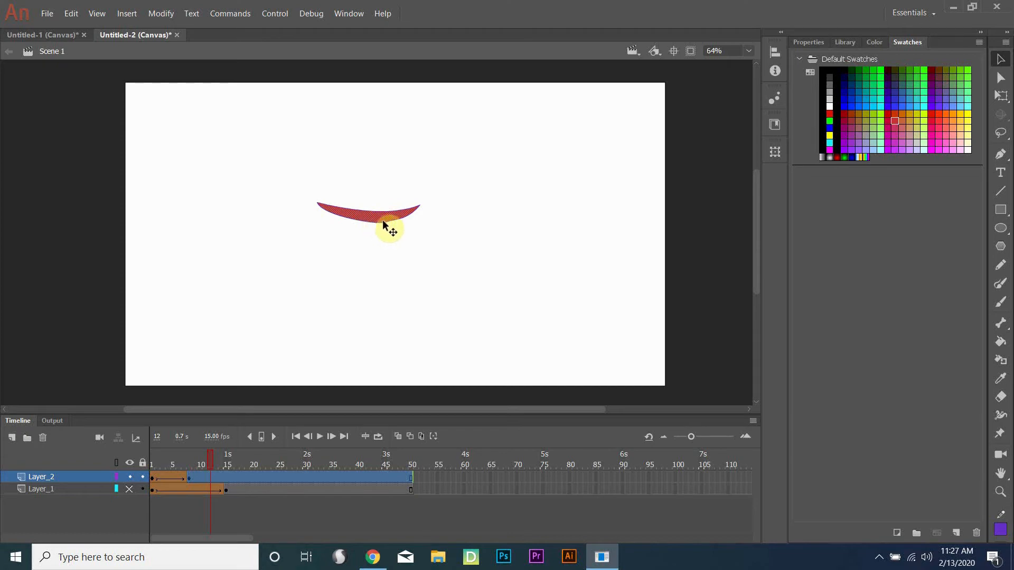
click(1000, 77)
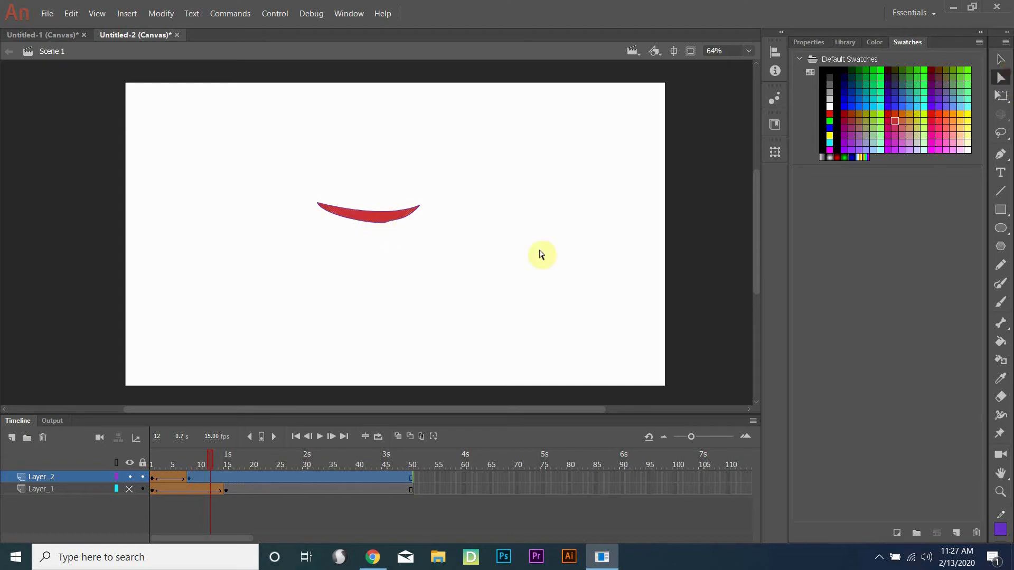
click(387, 225)
click(386, 230)
drag(387, 226, 380, 258)
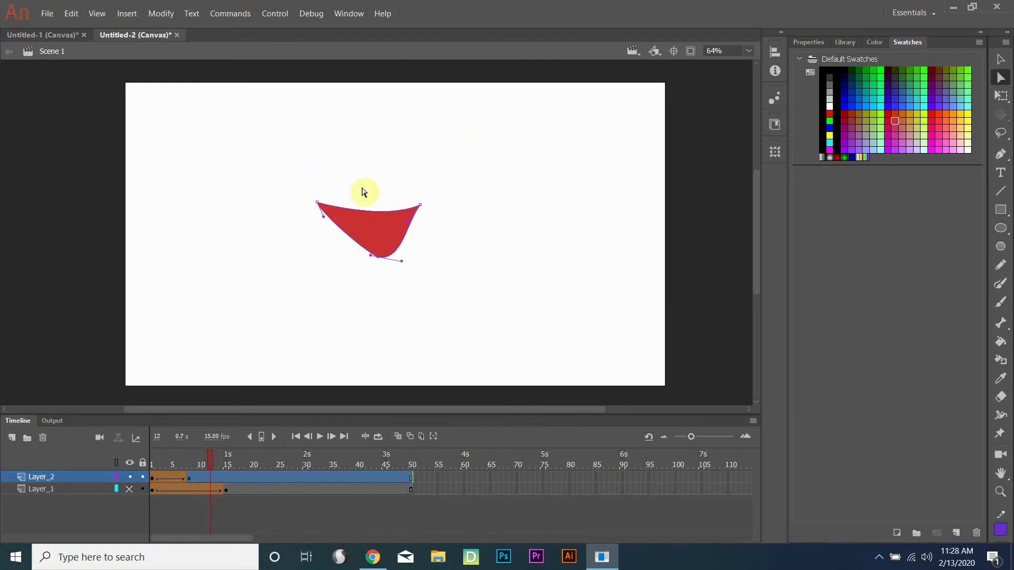
drag(420, 205, 431, 208)
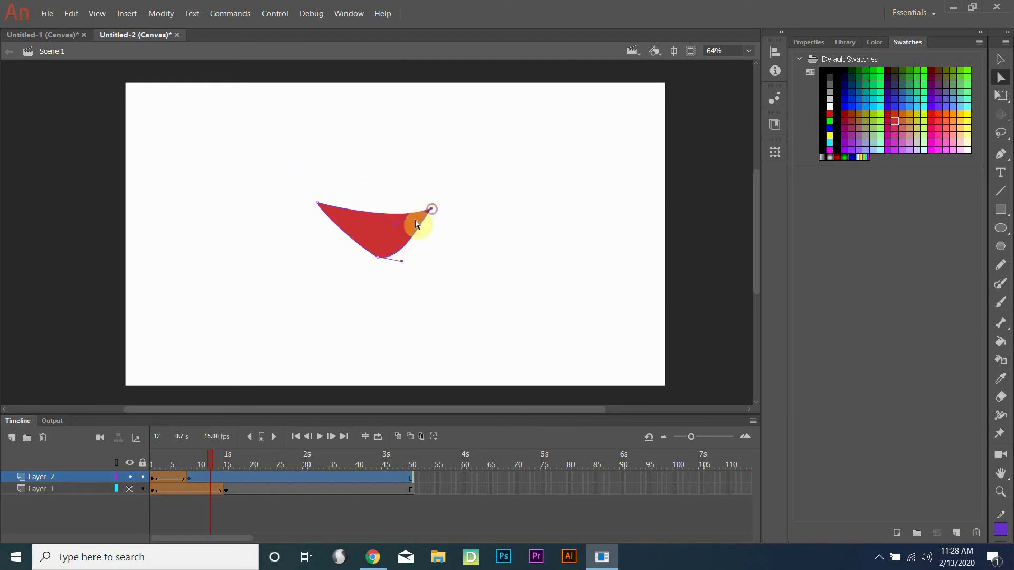
Convert the reshaped mouth's fill into a graphic symbol named mouth.
right_click(386, 245)
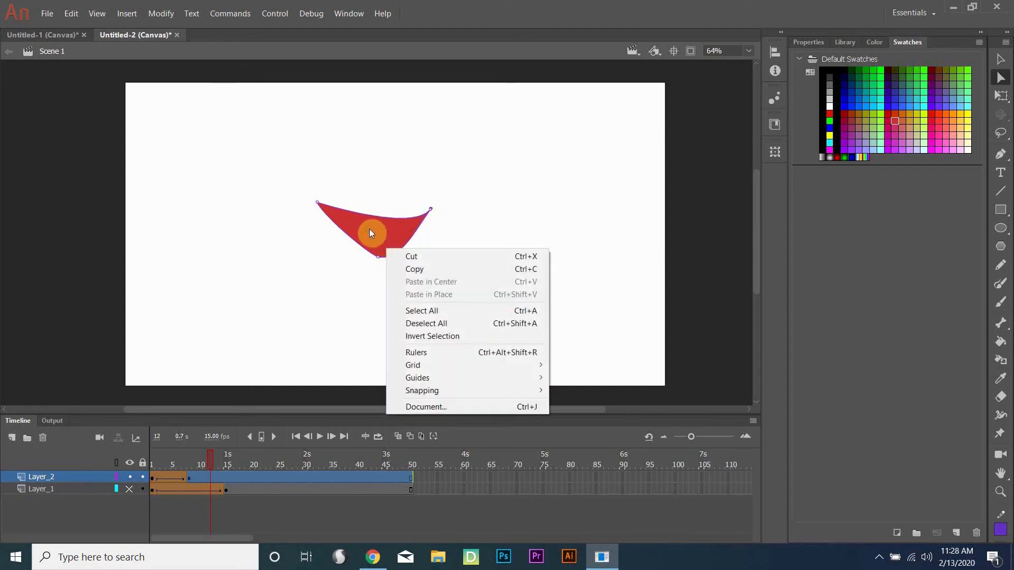
click(317, 271)
click(1001, 61)
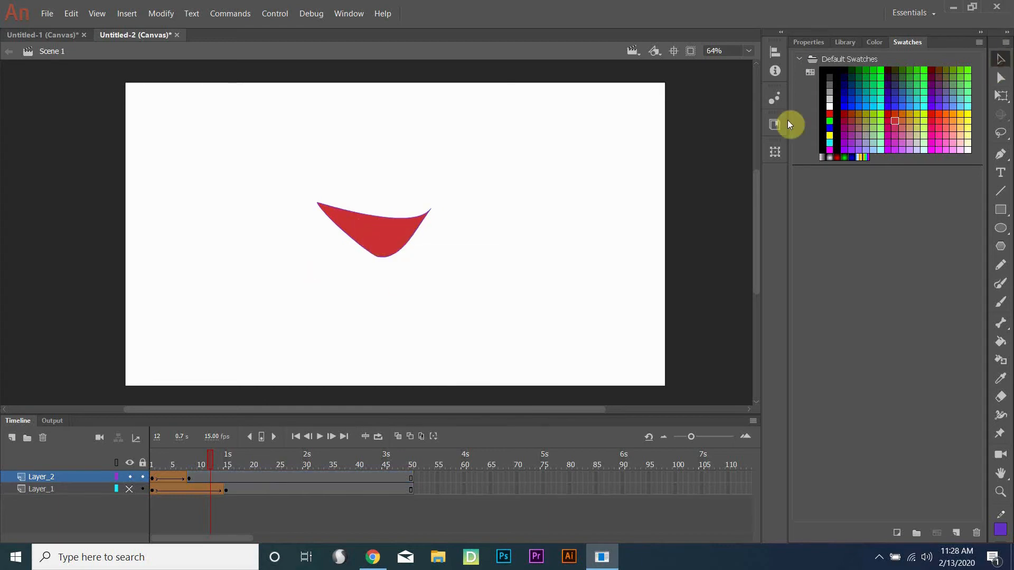
right_click(379, 239)
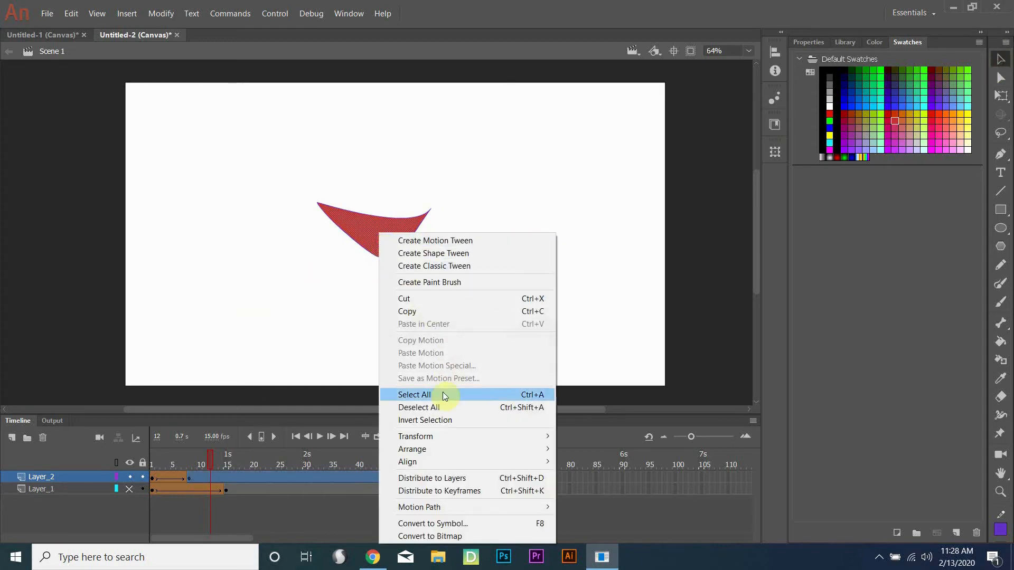
click(474, 524)
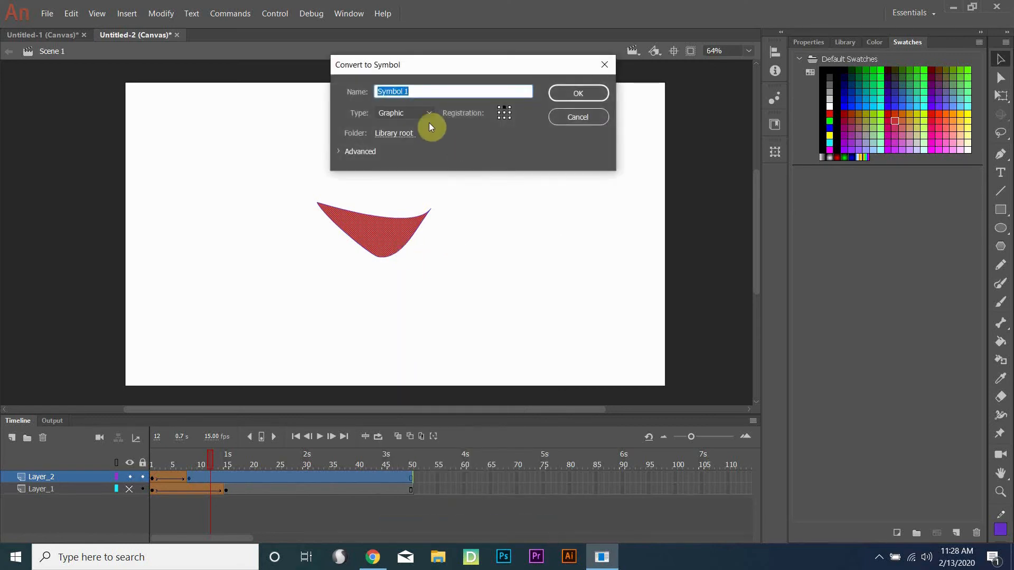
text(mouth)
key(Return)
Move the mouth symbol up off its outline and back onto it.
click(381, 242)
drag(381, 242, 380, 184)
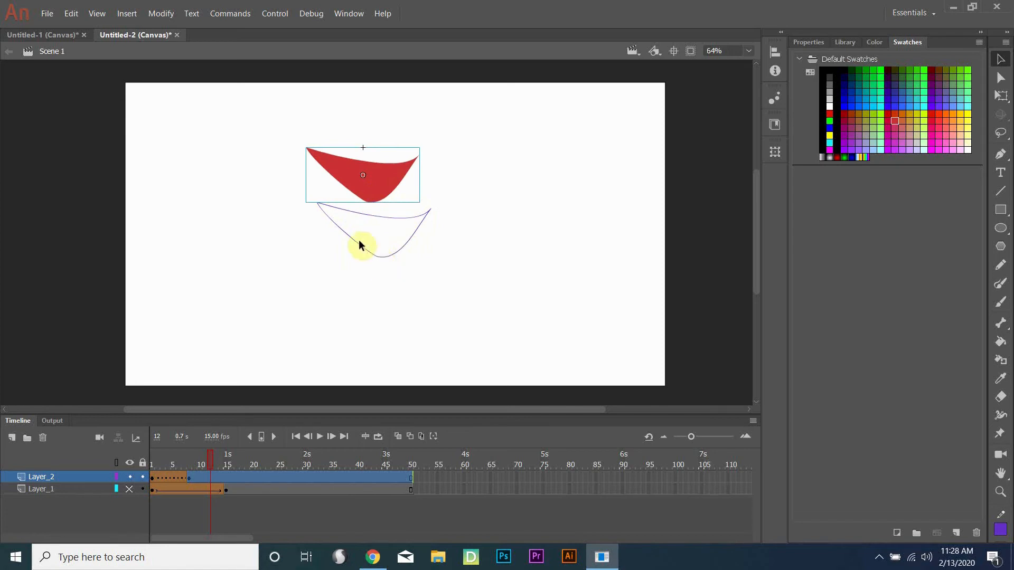
drag(373, 186, 383, 238)
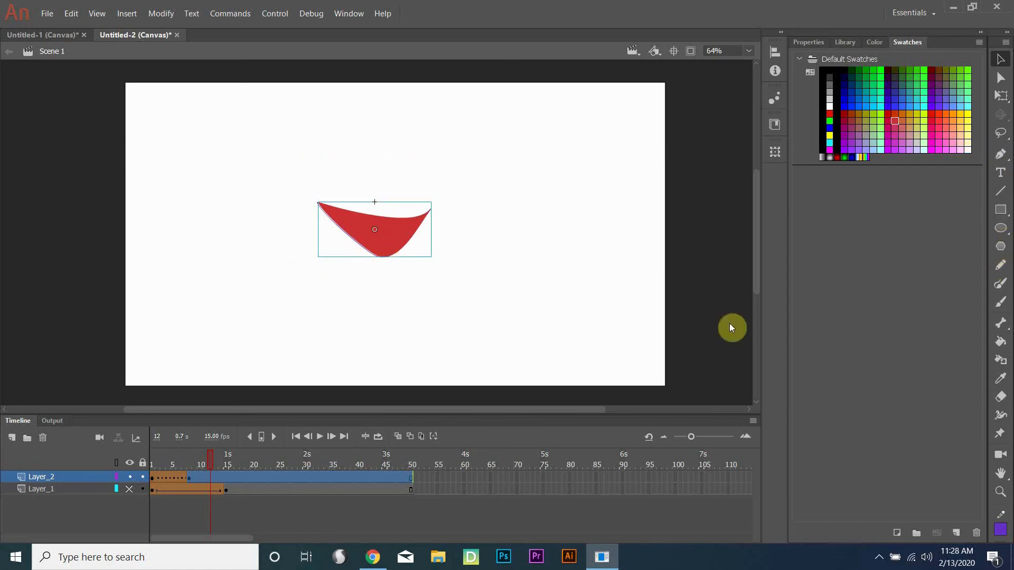
Draw a square beside the open mouth at frame 1 of Layer_2 with the Rectangle tool.
drag(209, 459, 152, 464)
click(1000, 210)
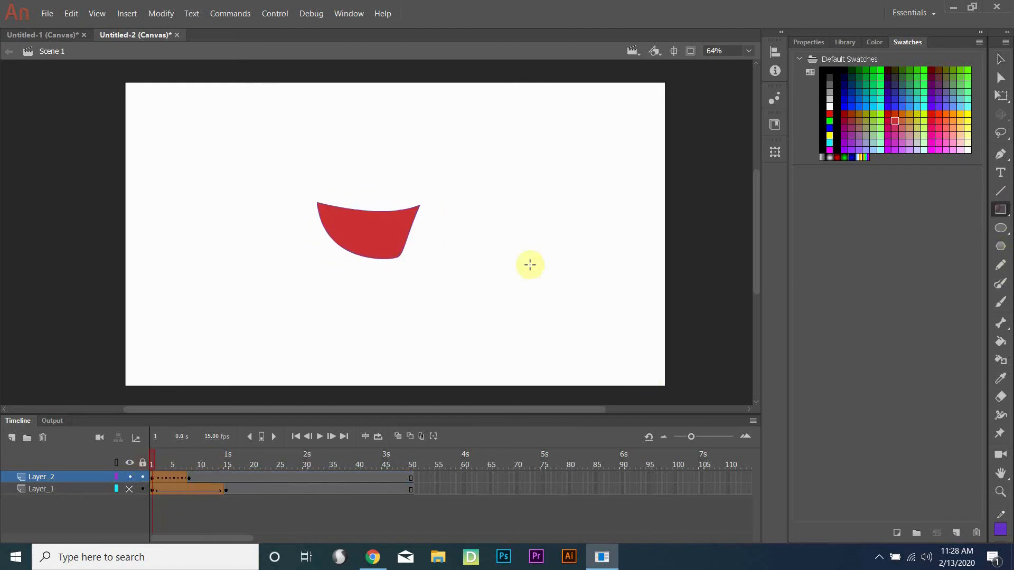
mouse_move(450, 222)
mouse_down()
mouse_move(586, 324)
mouse_move(566, 338)
mouse_up()
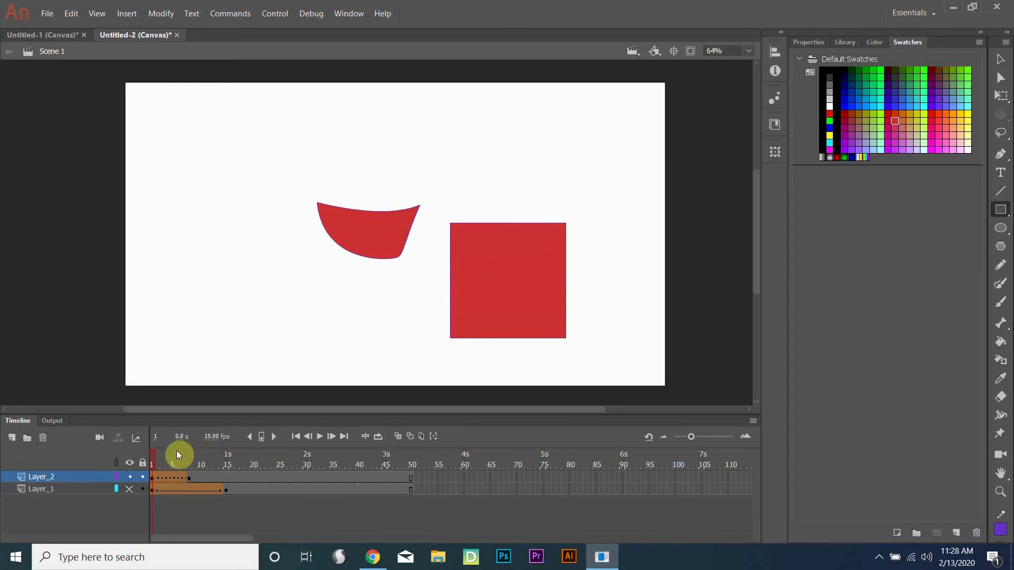
Copy the square with its outline from frame 1 and paste it in place at frame 8.
drag(153, 458, 189, 458)
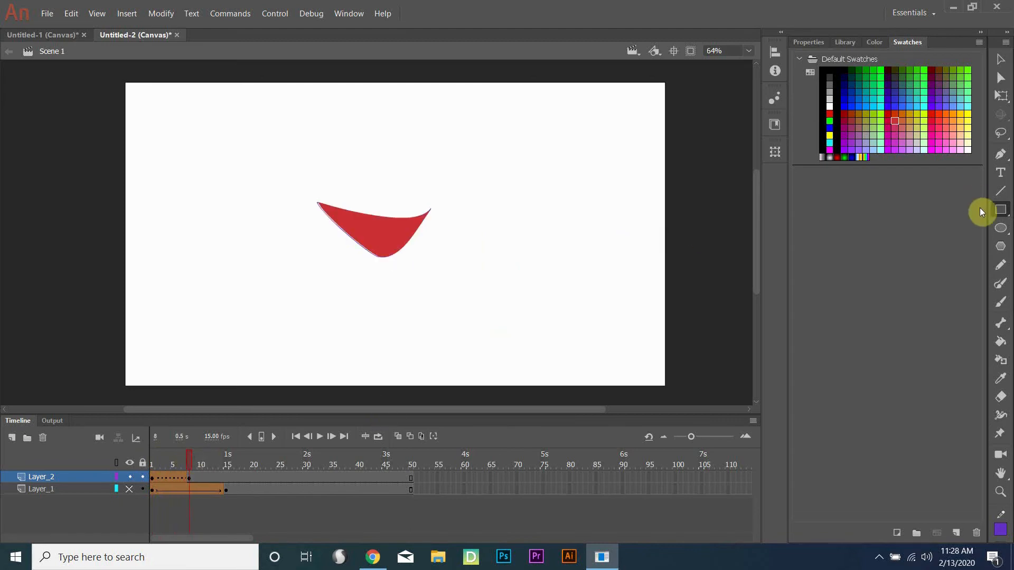
click(1001, 210)
drag(182, 464, 151, 470)
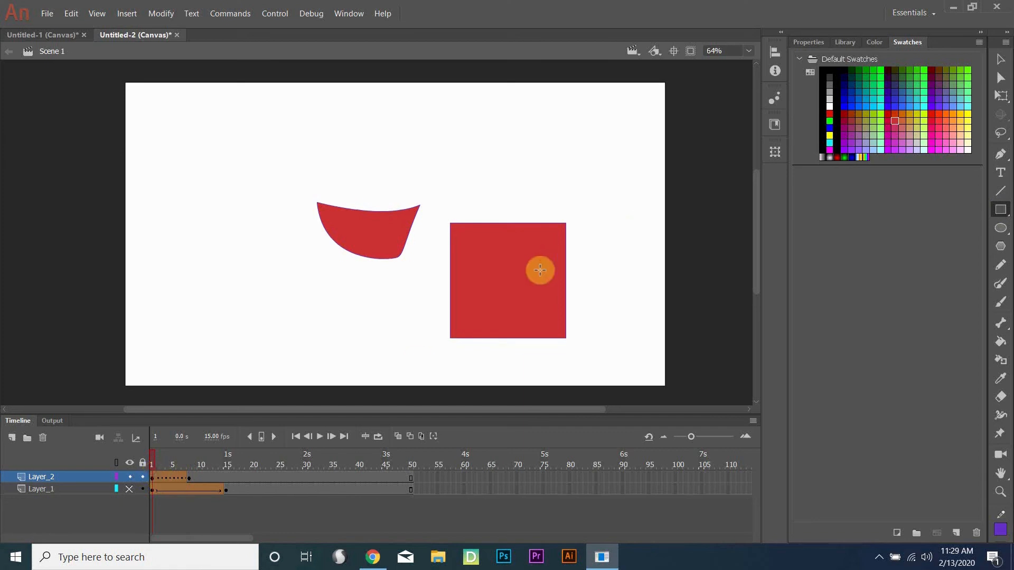
click(1000, 58)
click(525, 305)
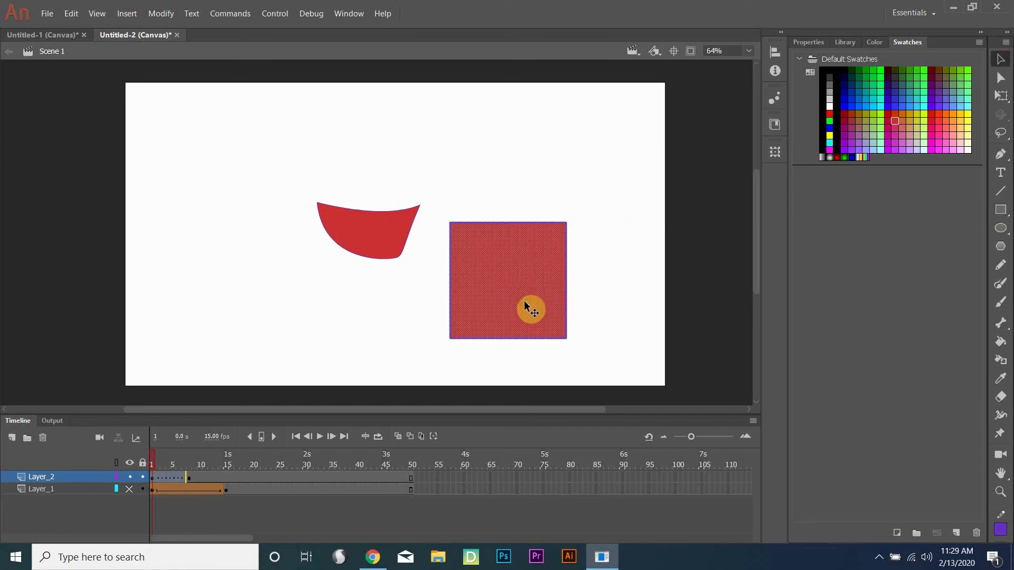
click(190, 465)
right_click(513, 252)
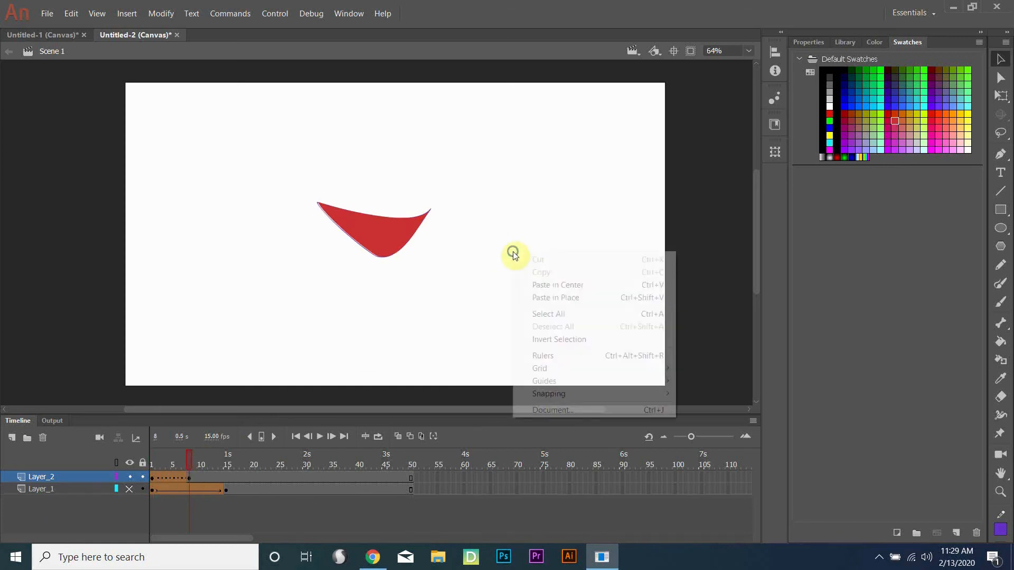
click(555, 297)
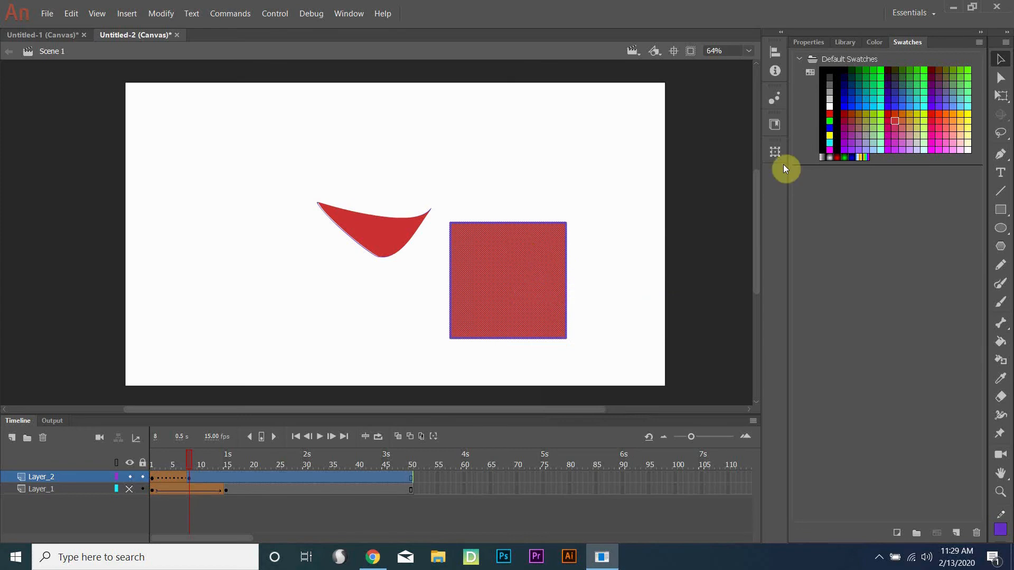
click(1001, 95)
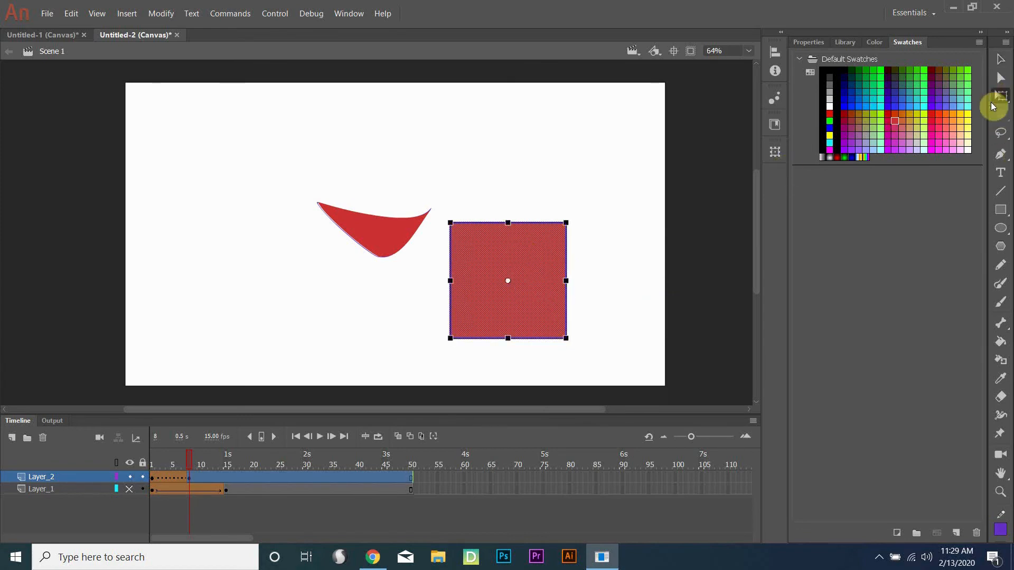
drag(578, 231, 567, 117)
drag(616, 236, 586, 232)
key(ctrl+z)
key(ctrl+z)
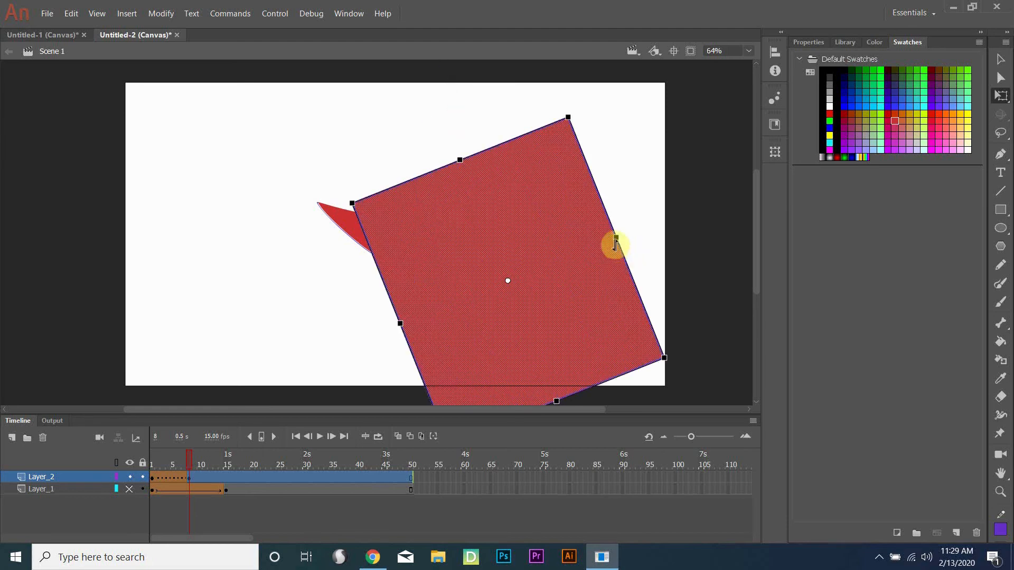
key(ctrl+z)
key(ctrl+z)
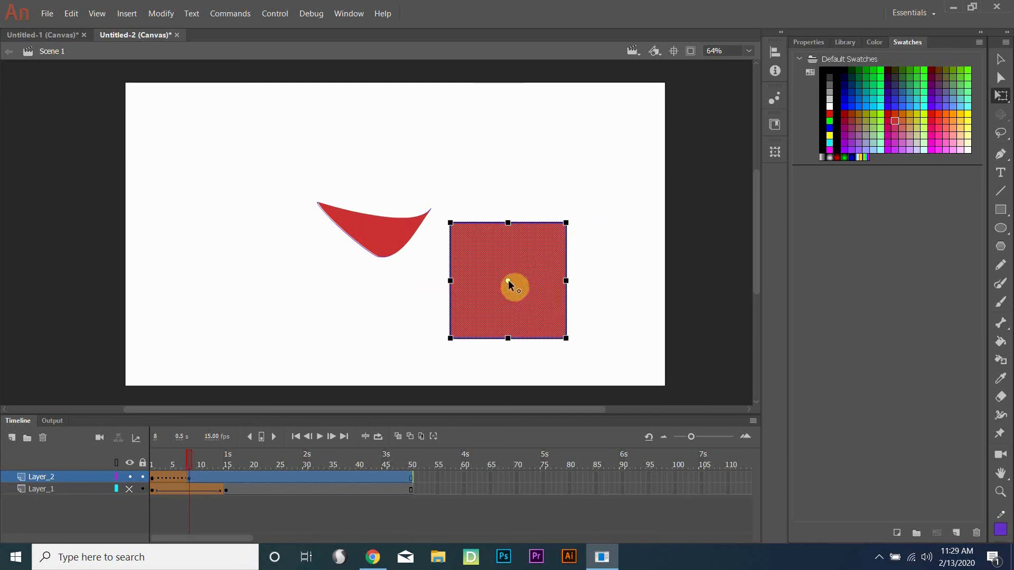
mouse_move(575, 215)
mouse_down()
mouse_move(618, 268)
mouse_move(581, 196)
mouse_up()
key(ctrl+z)
Move the frame 8 square's transformation point to its lower-right corner and rotate it about 45° clockwise around that corner.
drag(509, 284, 558, 318)
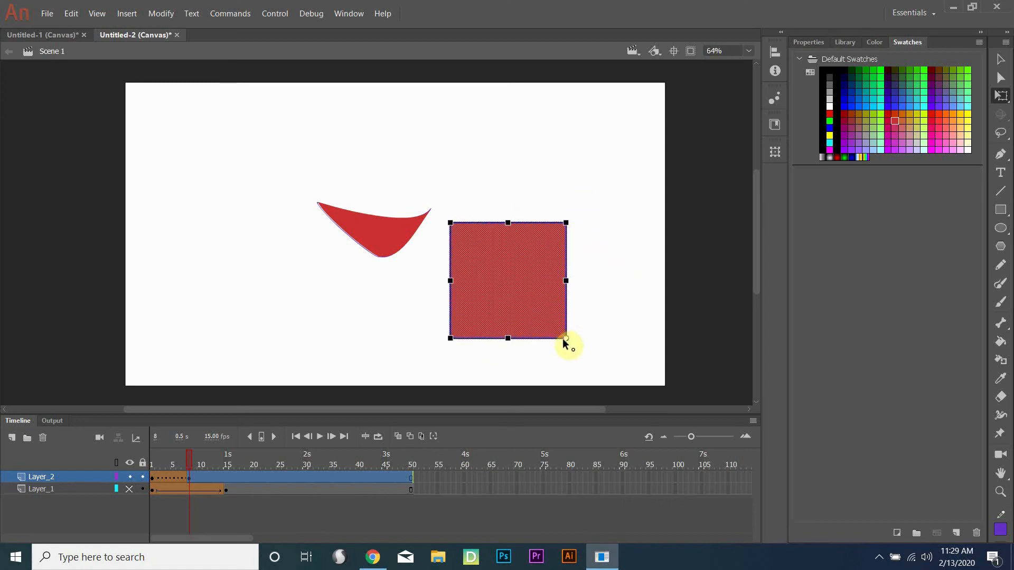
drag(574, 217, 659, 256)
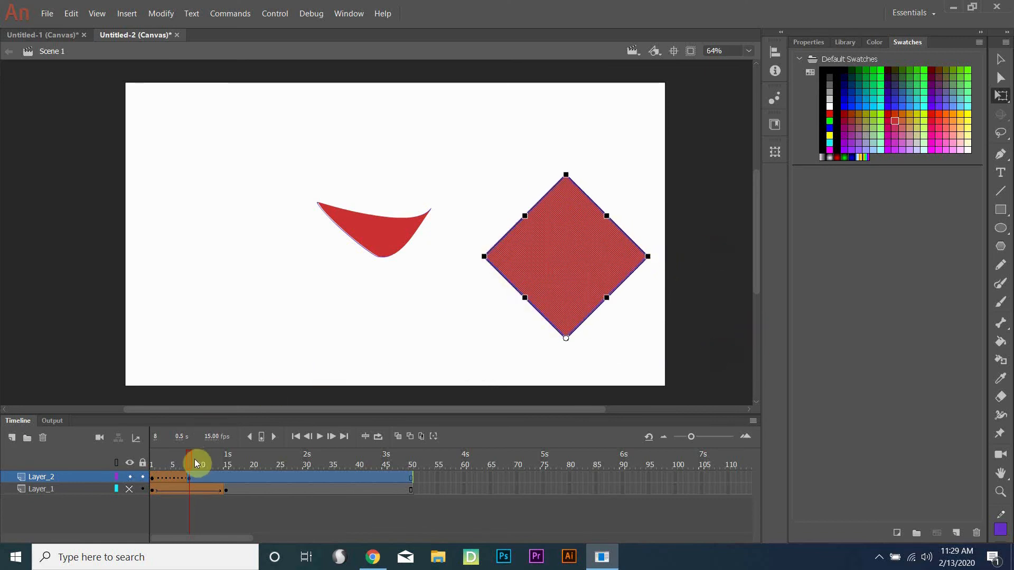
Convert the square's fill at frame 1 into a graphic symbol named box.
drag(189, 458, 153, 429)
right_click(492, 294)
click(539, 524)
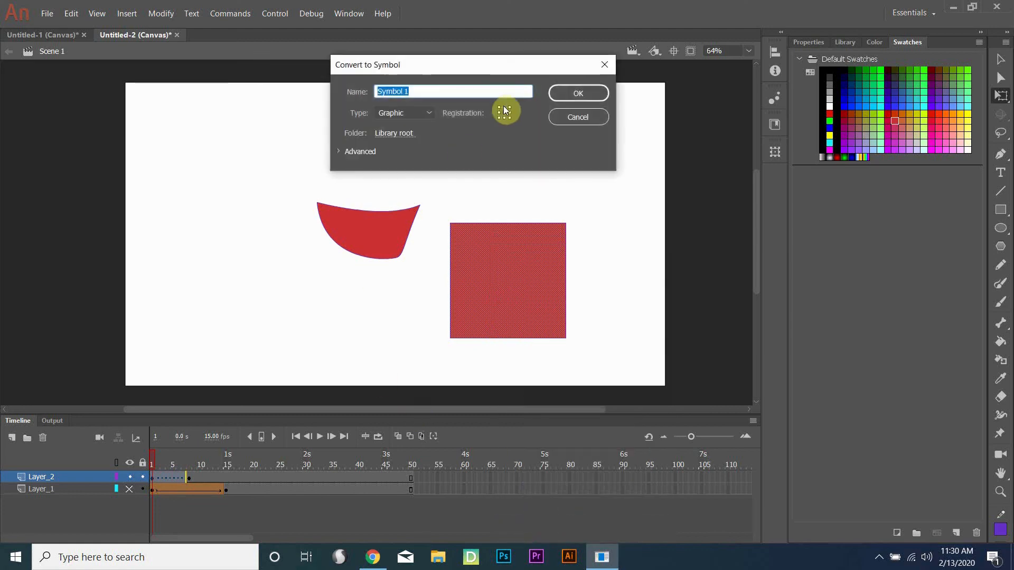
text(box)
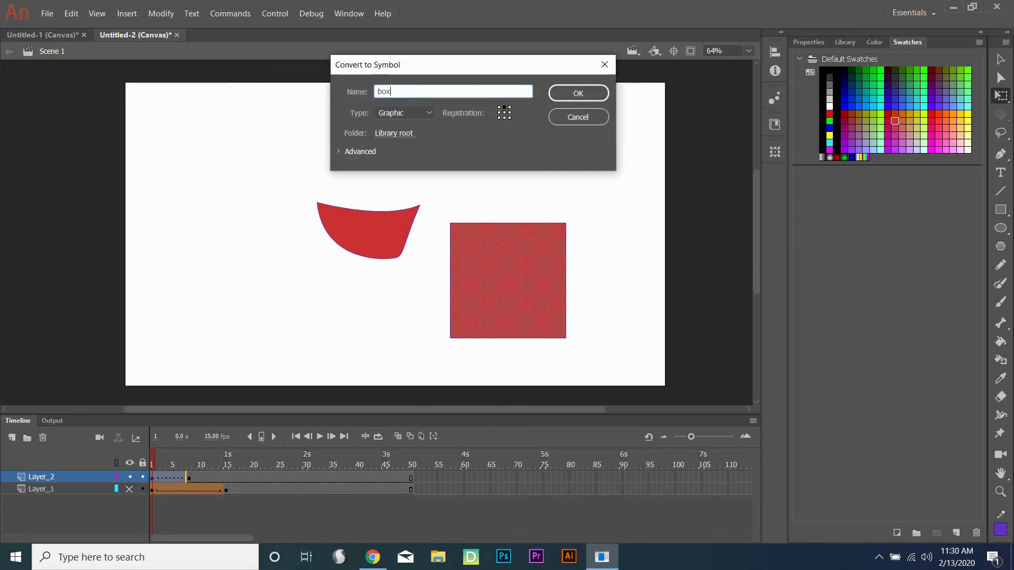
key(Return)
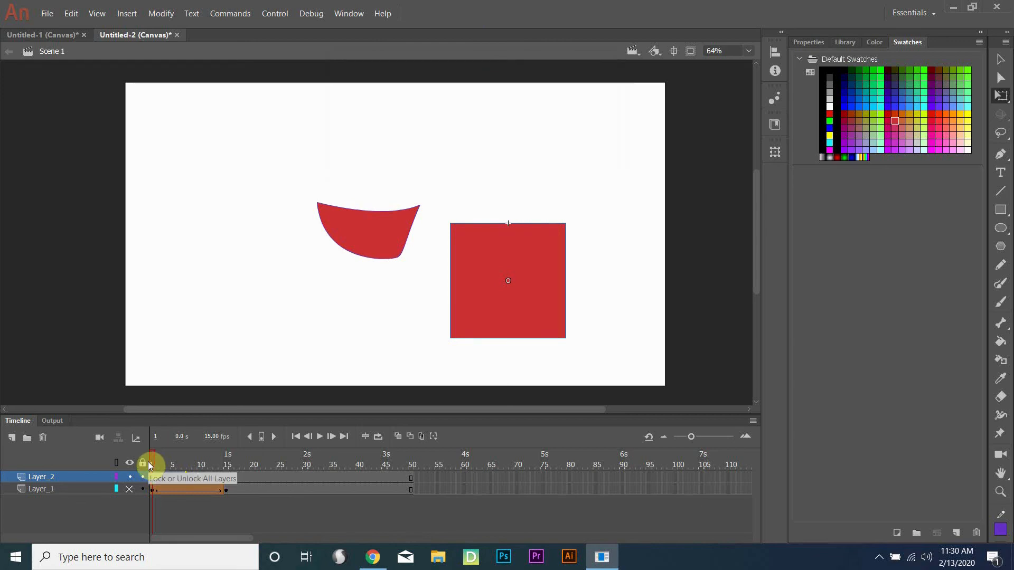
mouse_move(151, 461)
mouse_down()
mouse_move(198, 450)
mouse_move(158, 452)
mouse_move(197, 442)
mouse_move(144, 443)
mouse_up()
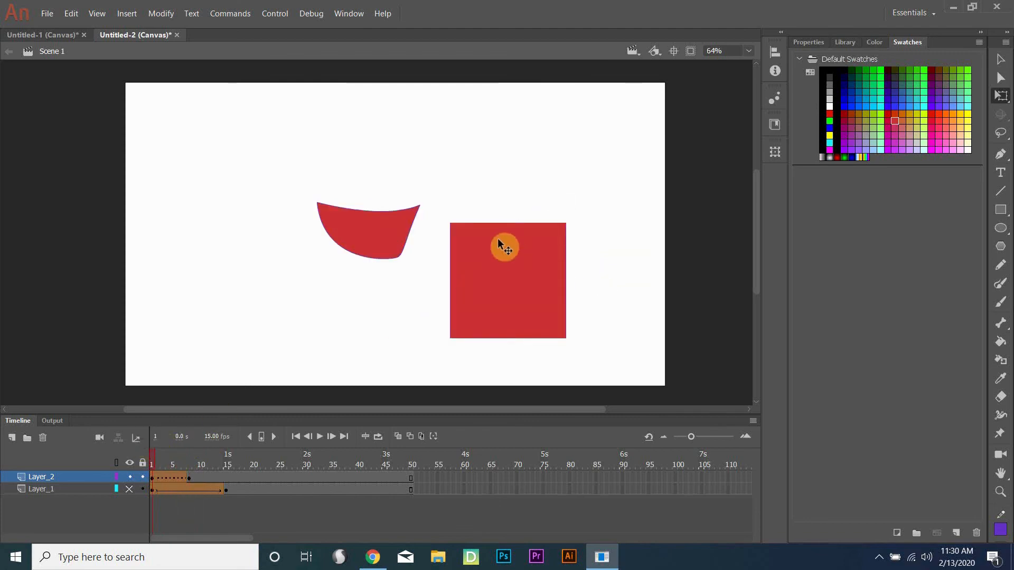